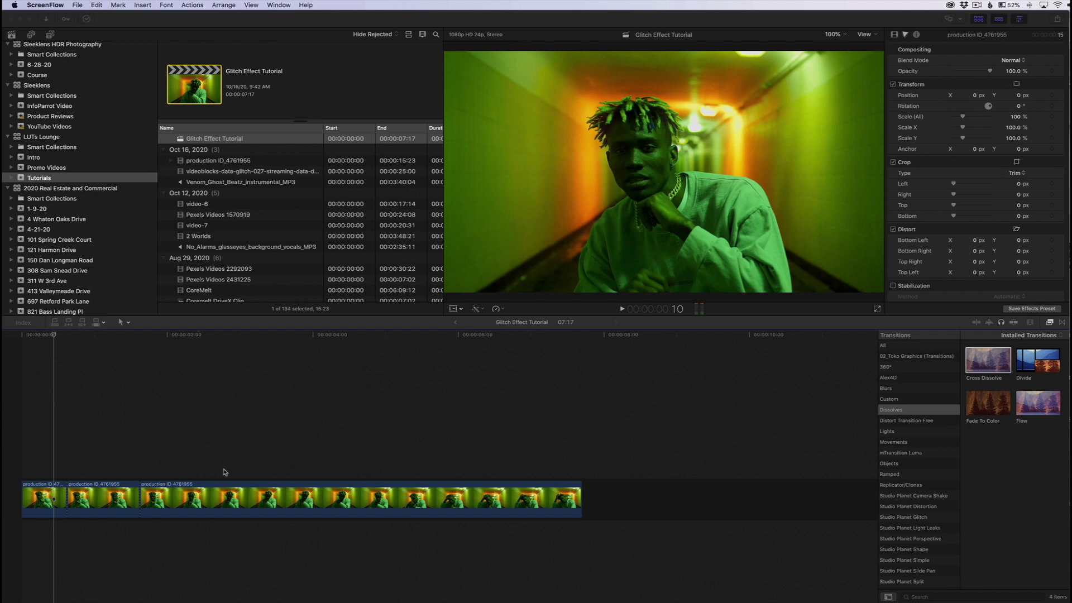
- Return to Final Cut Pro and select the short middle section of the production ID_4761955 clip
click(244, 455)
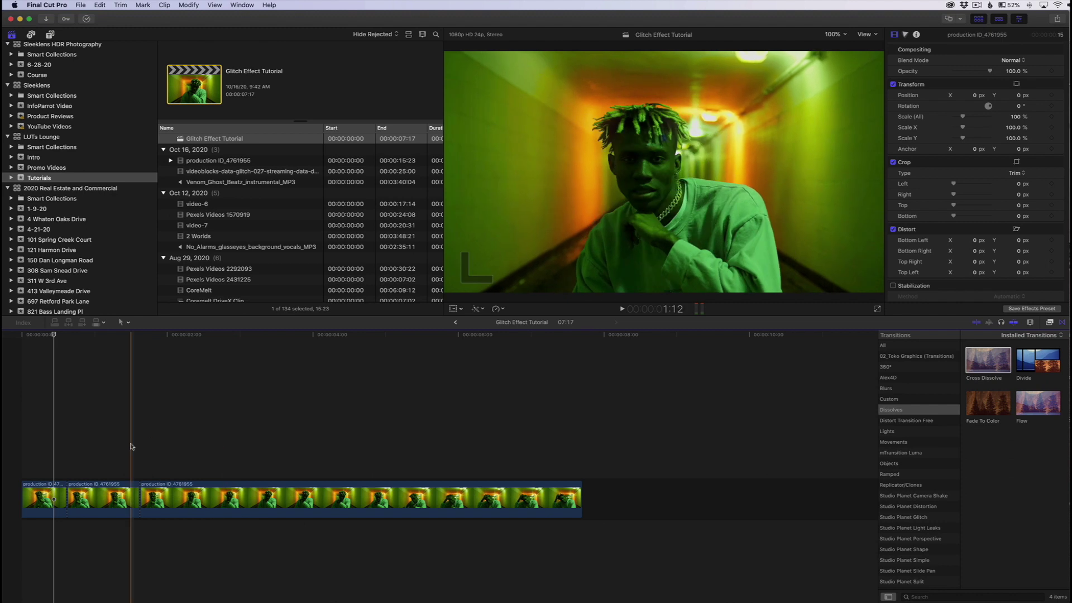
click(111, 497)
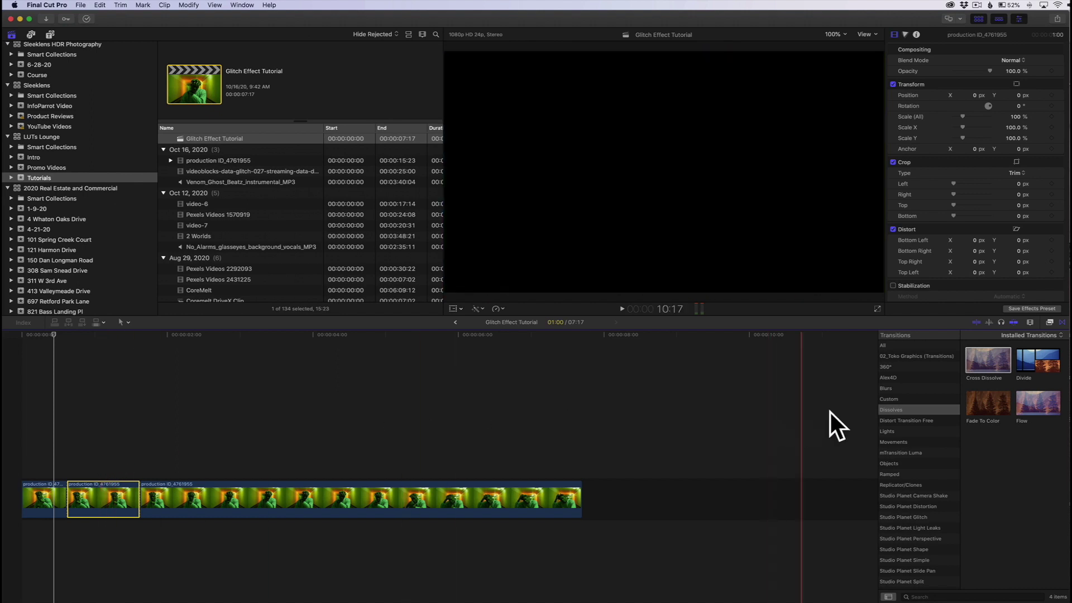
- Apply Draw Mask to the middle section and Option-drag a copy into a connected lane above it
click(1050, 323)
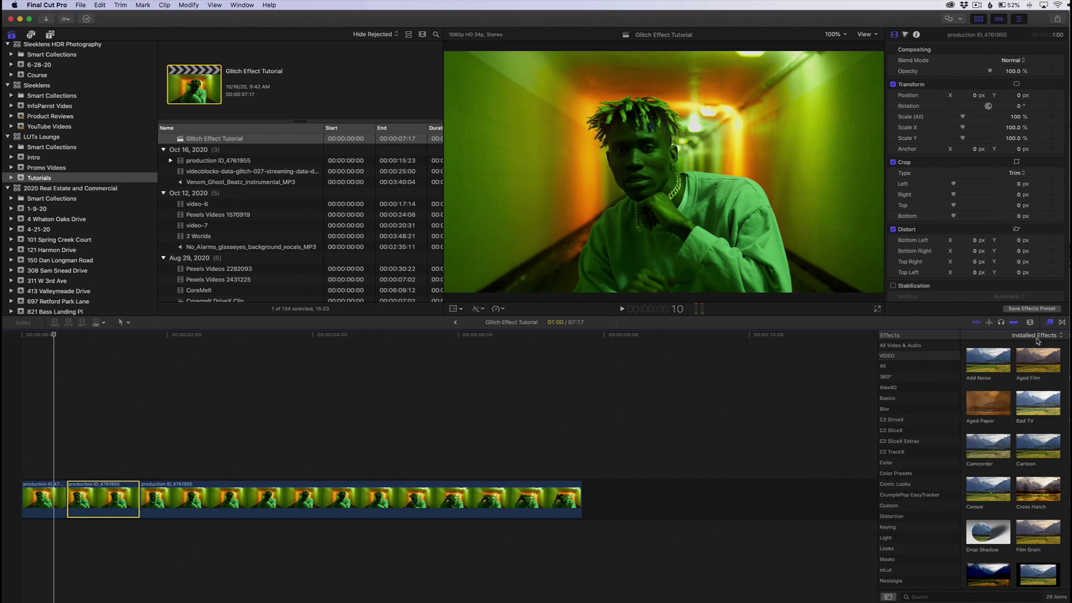
click(899, 560)
mouse_move(987, 366)
mouse_down()
mouse_move(910, 436)
mouse_move(381, 420)
mouse_move(94, 498)
mouse_move(104, 503)
mouse_up()
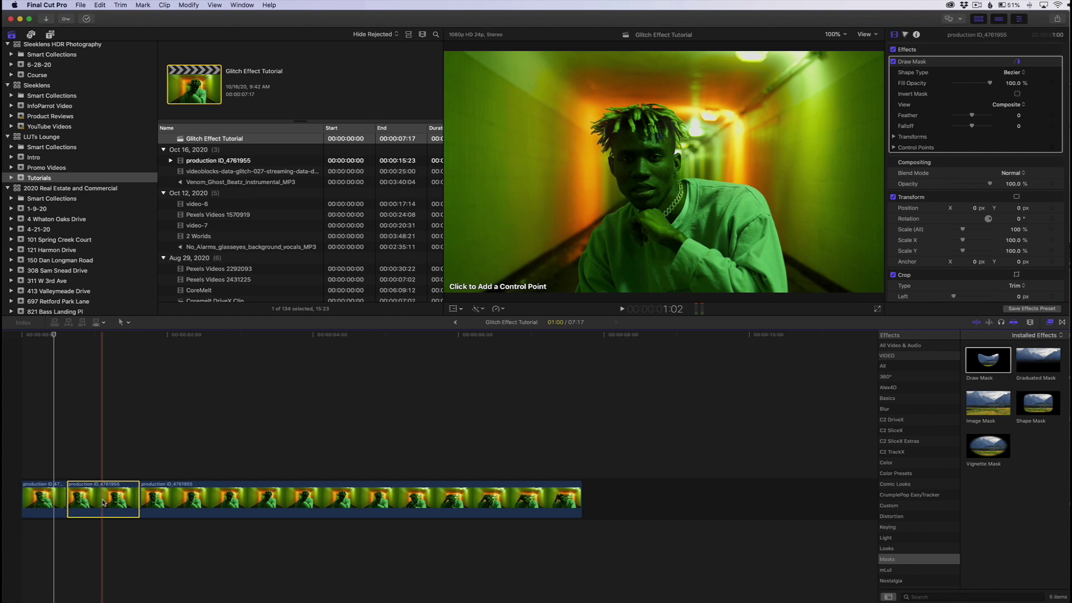
drag(103, 502, 105, 506)
drag(105, 507, 109, 459)
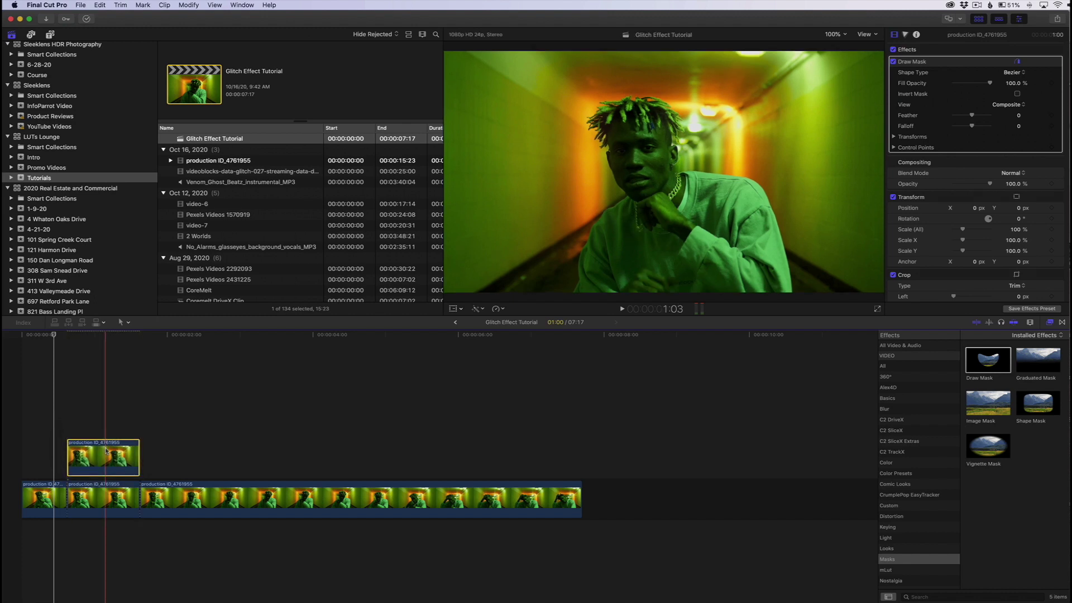
- Delete the Draw Mask from the storyline copy, then reselect the upper clip at its start
click(103, 497)
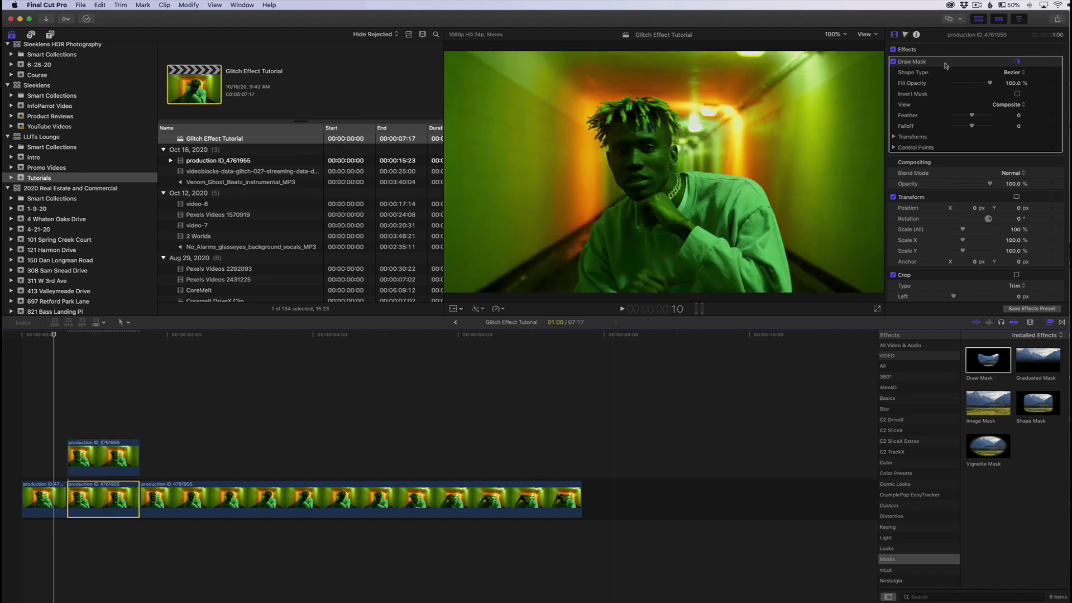
key(Delete)
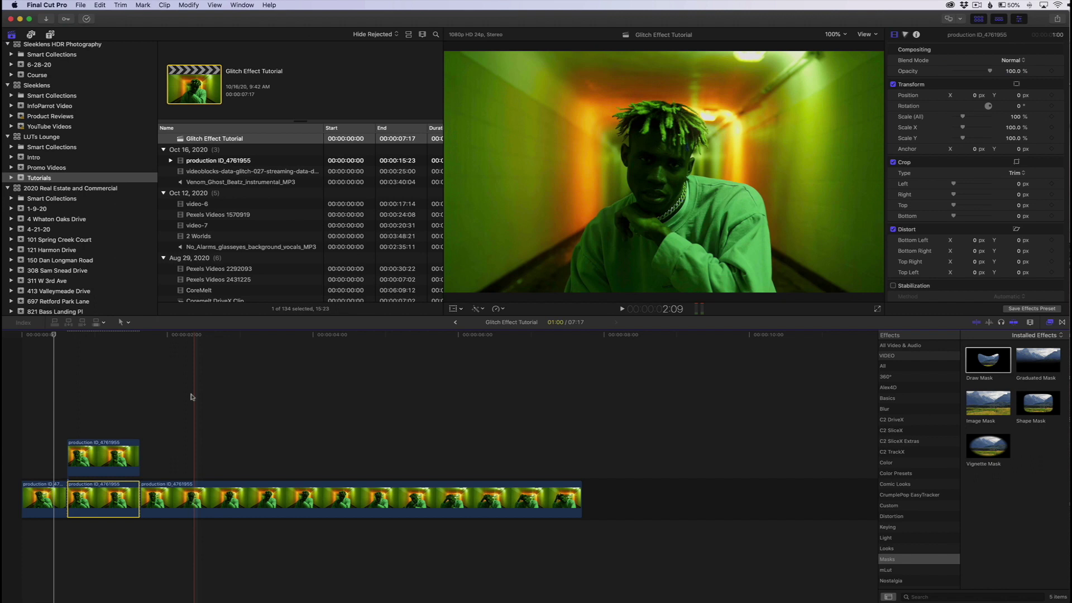
click(114, 458)
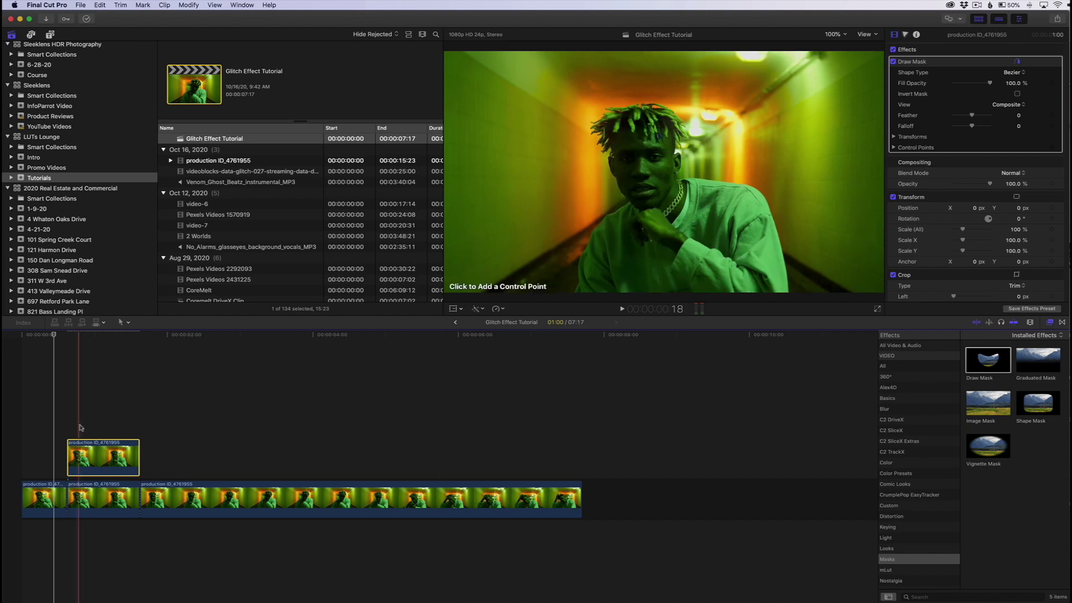
click(68, 455)
click(77, 456)
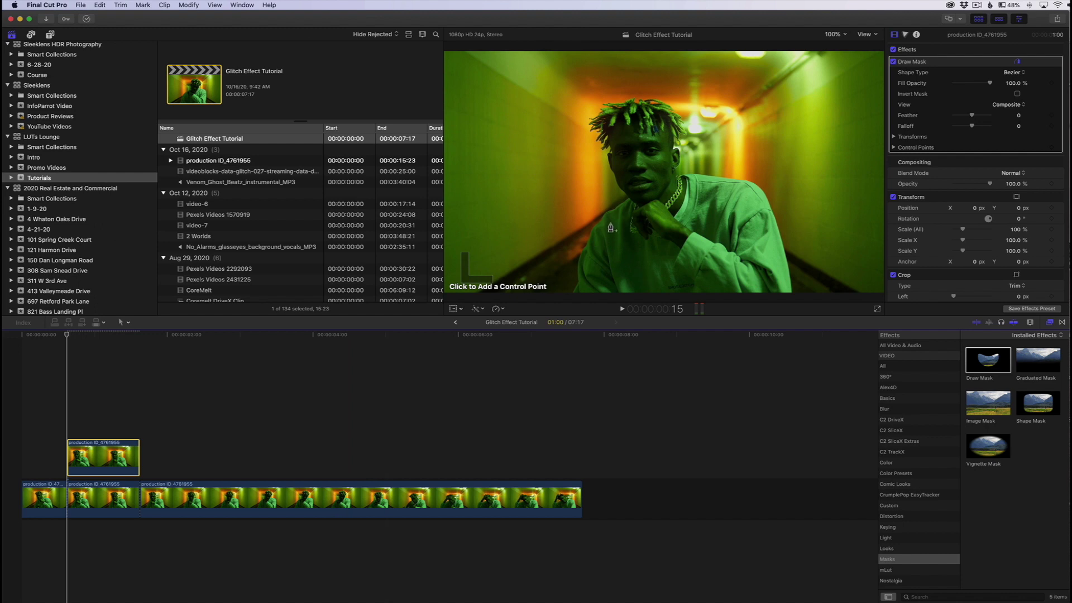
- Place mask points along the man's lower outline, up to his chin and jawline
click(571, 295)
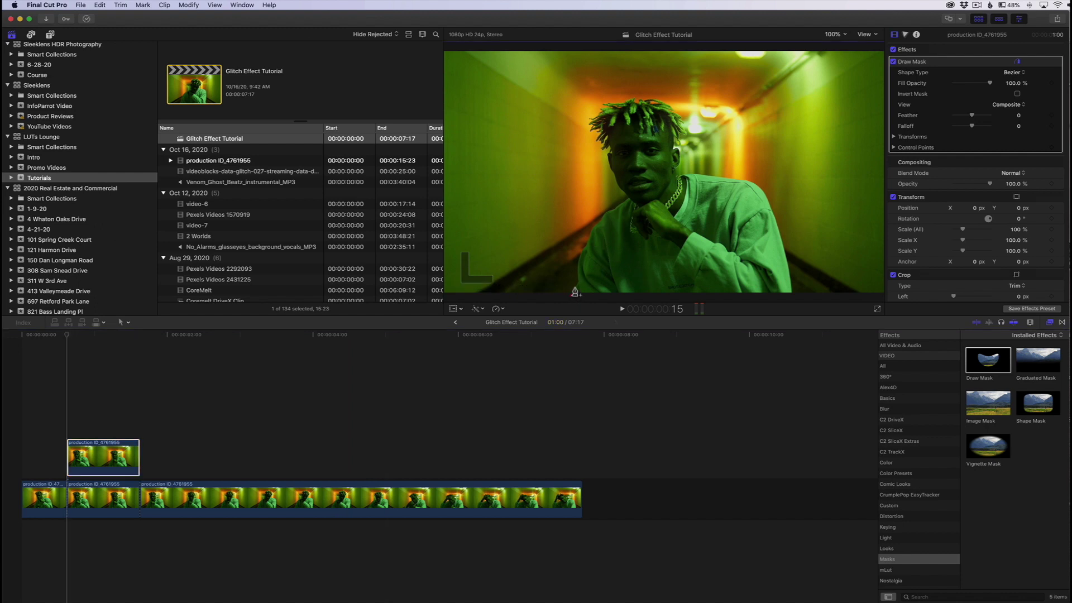
click(579, 270)
click(580, 260)
click(585, 245)
click(592, 232)
click(607, 216)
click(616, 207)
click(623, 201)
click(618, 191)
click(614, 179)
click(610, 169)
click(610, 160)
click(609, 151)
- Continue mask points past the ear, along the hairline and across the top of the hair
click(602, 147)
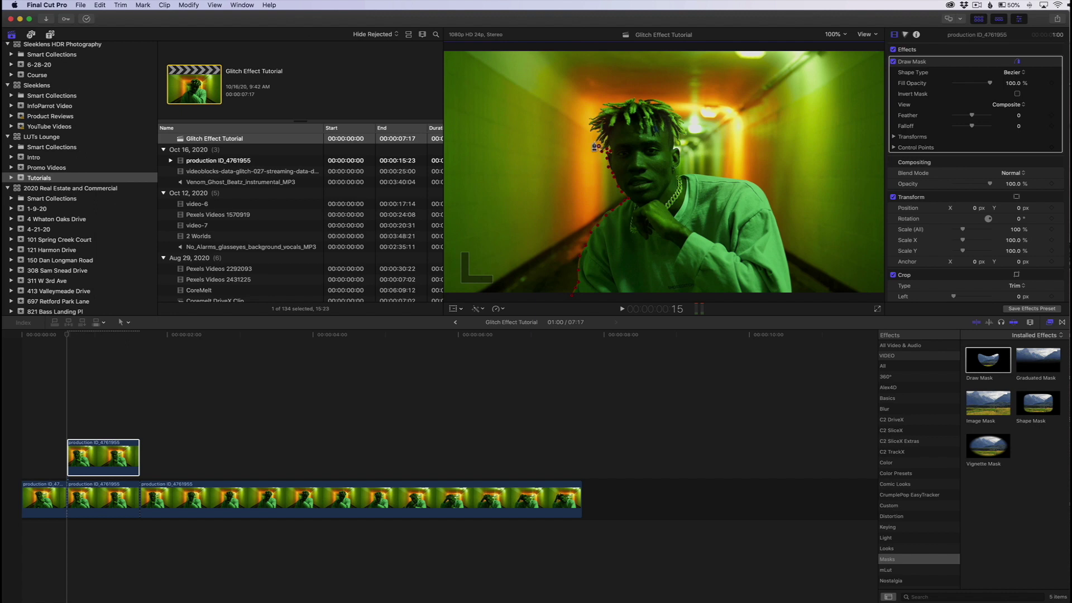
click(596, 137)
click(588, 128)
click(591, 116)
click(602, 106)
click(609, 102)
click(620, 101)
click(631, 97)
click(640, 96)
click(646, 98)
click(654, 98)
click(664, 102)
click(671, 105)
- Add points down the right shoulder and arm, then close the outline at the first point
click(686, 133)
click(679, 150)
click(692, 178)
click(774, 207)
click(792, 297)
- Keyframe the Draw Mask's Position and Control Points, then step forward one frame
click(893, 138)
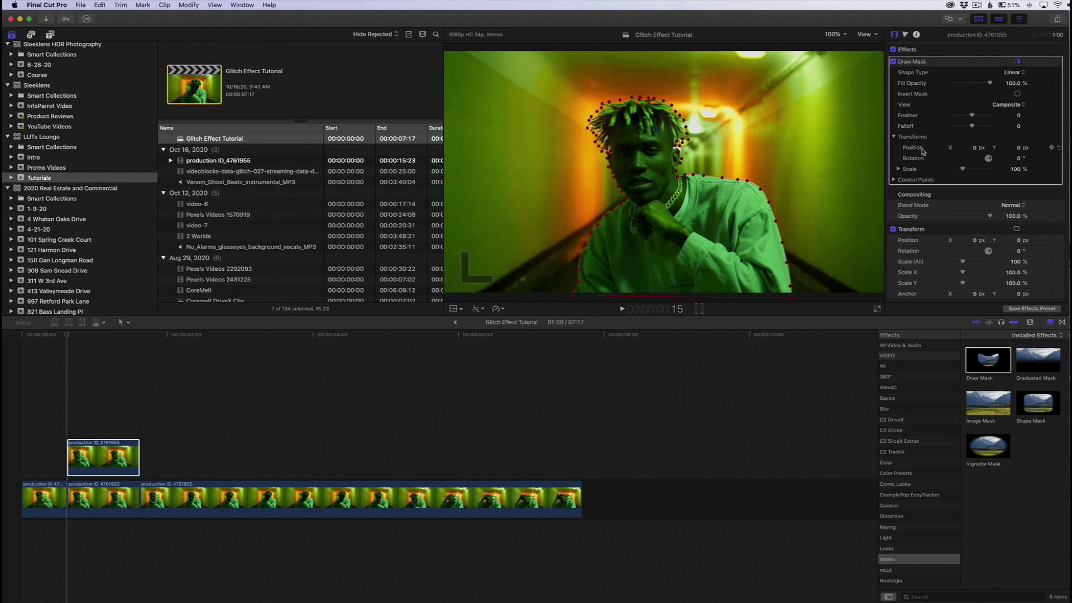
click(1052, 148)
click(1051, 180)
key(s)
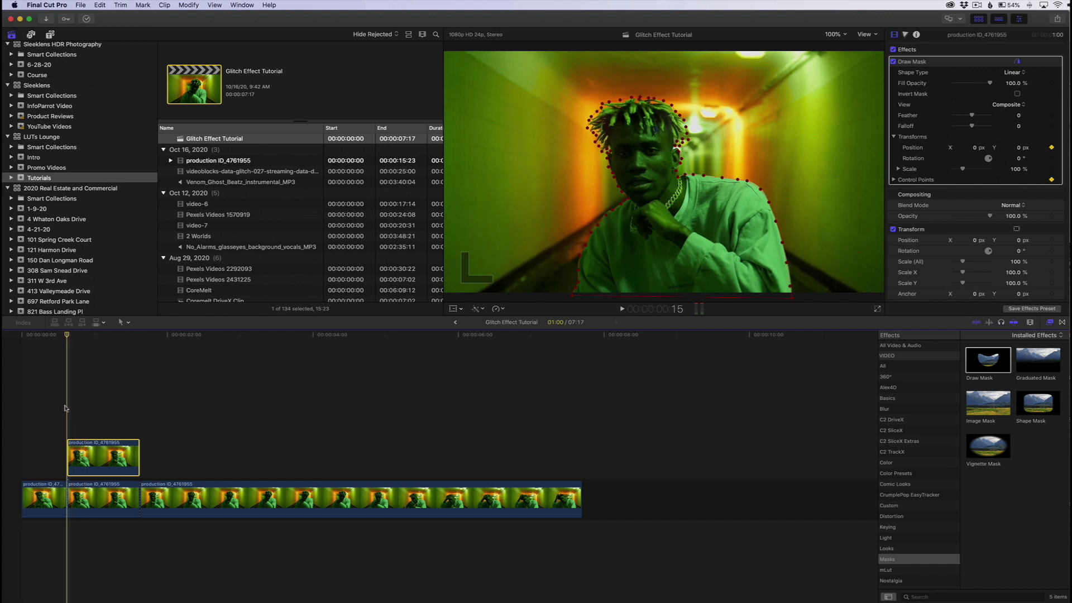
key(Right)
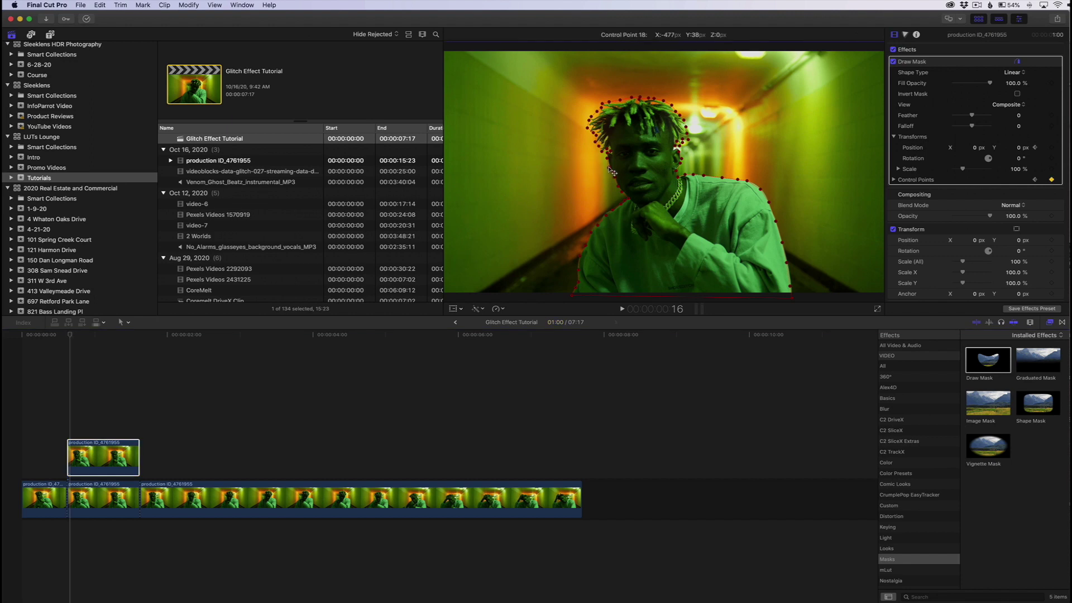
- Nudge mask points and the mask position on successive frames to keep the outline on the man
drag(589, 128, 590, 130)
click(610, 104)
drag(639, 104, 640, 105)
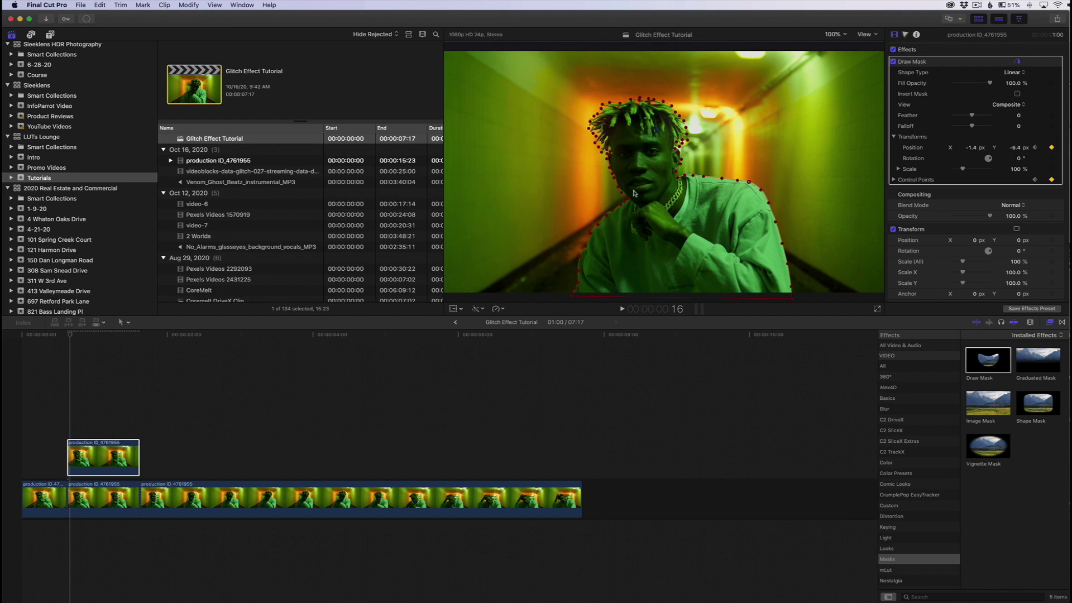
key(Right)
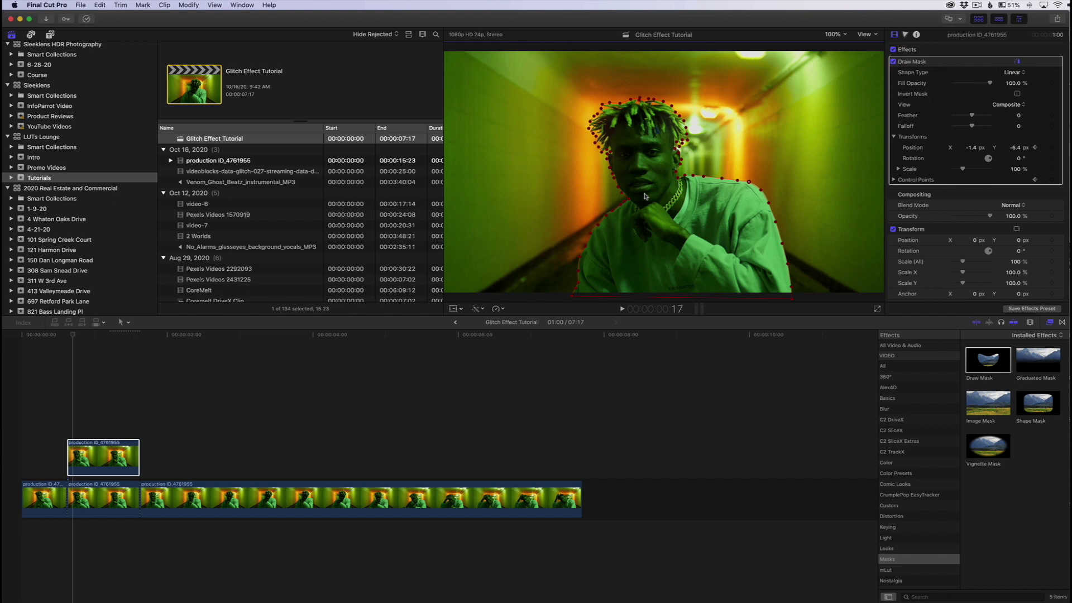
drag(620, 184, 619, 184)
- Play back and scrub through the section to review the mask tracking
key(l)
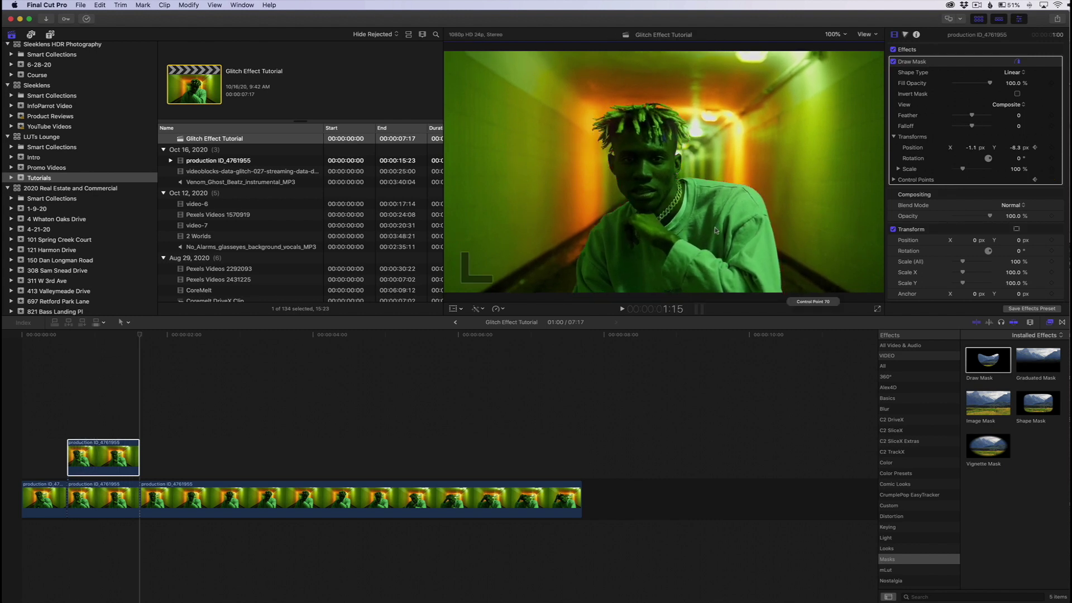
drag(140, 336, 115, 343)
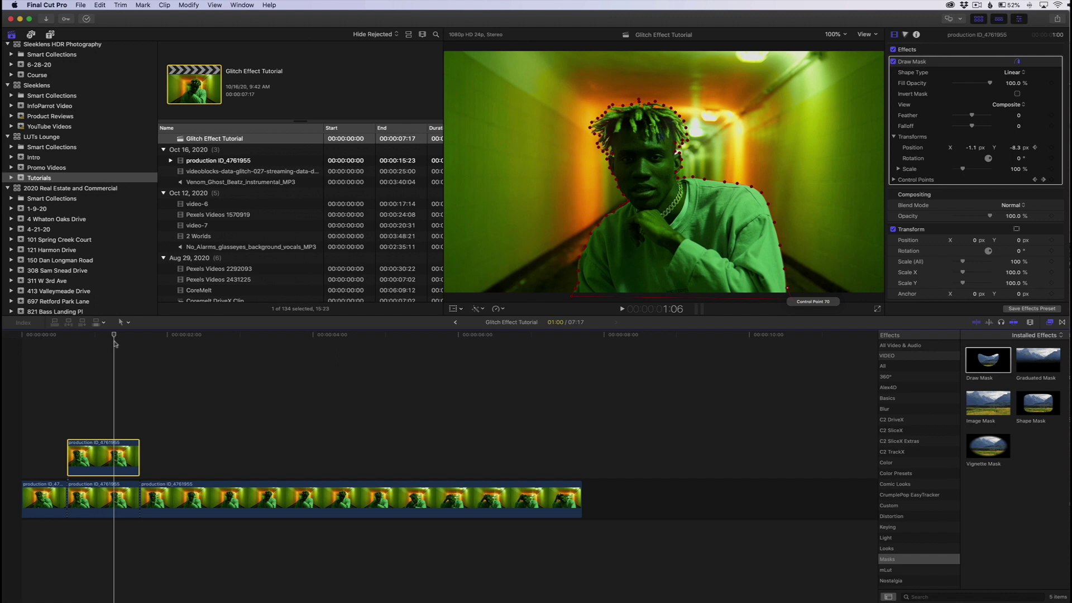
drag(115, 344, 72, 357)
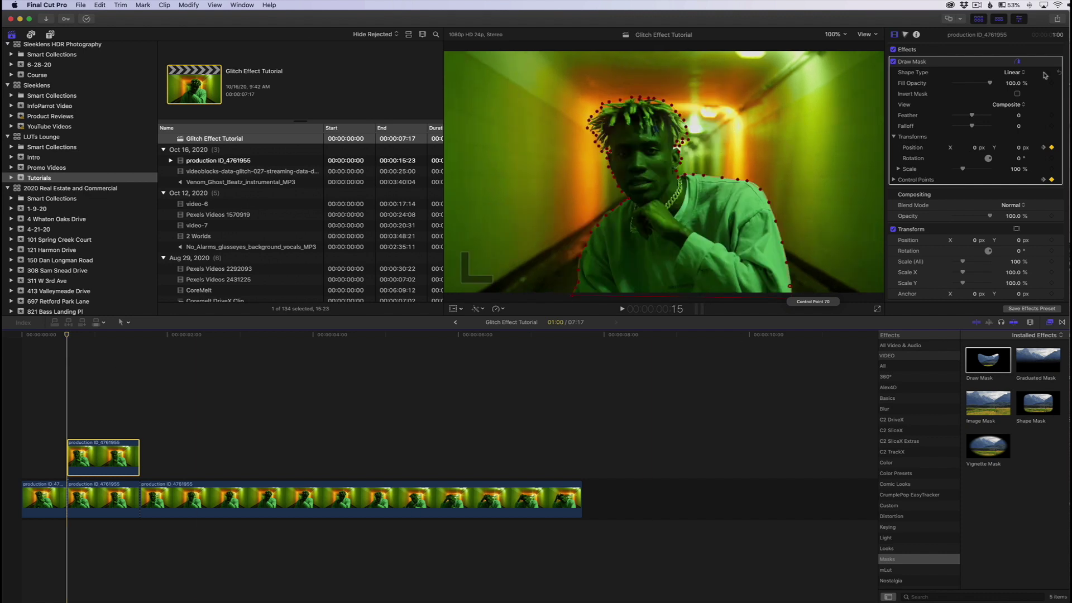
- Add the videoblocks glitch clip, cut away its start, slide it under the masked section and blade its end
drag(251, 171, 294, 418)
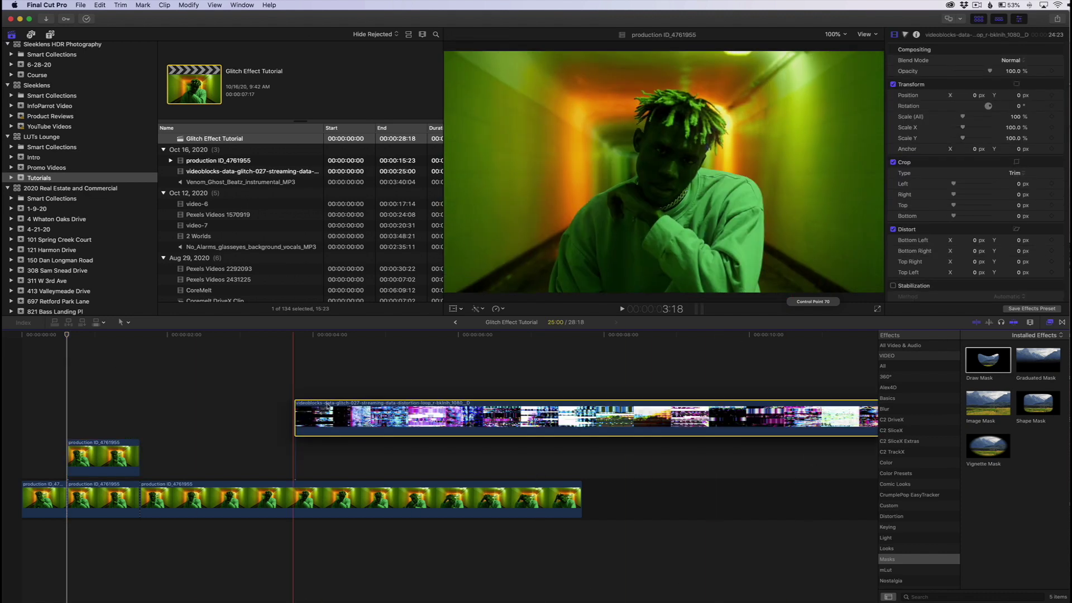
click(357, 389)
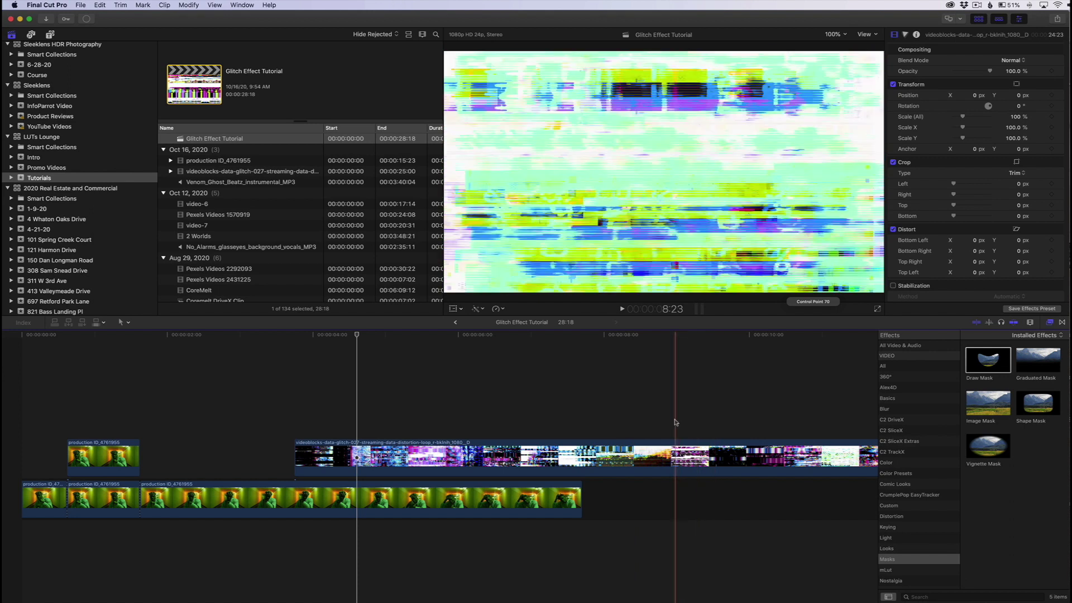
key(super+b)
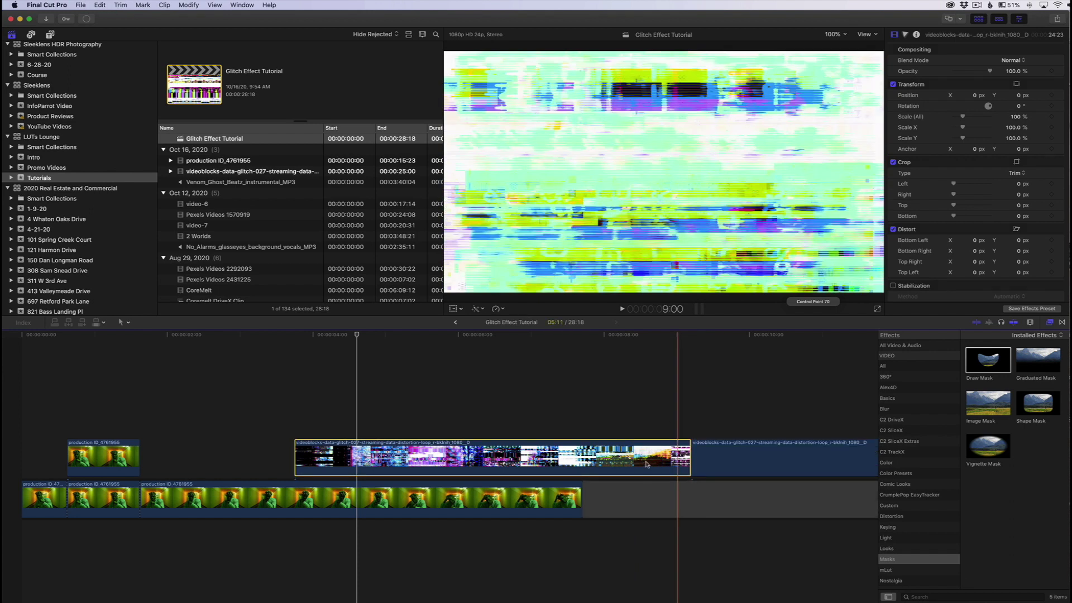
key(Delete)
drag(720, 453, 98, 453)
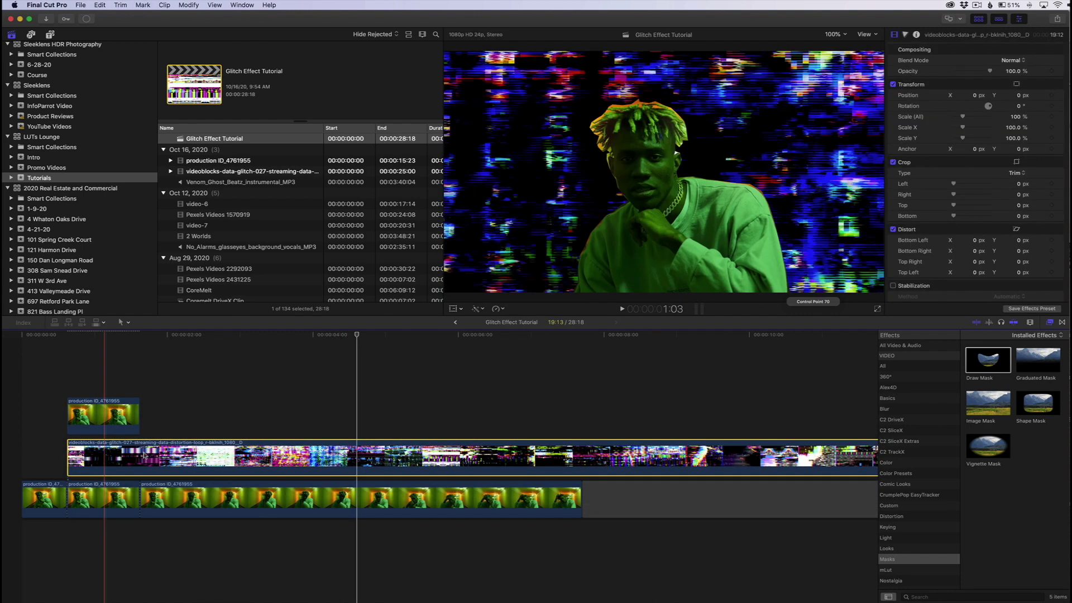
key(super+b)
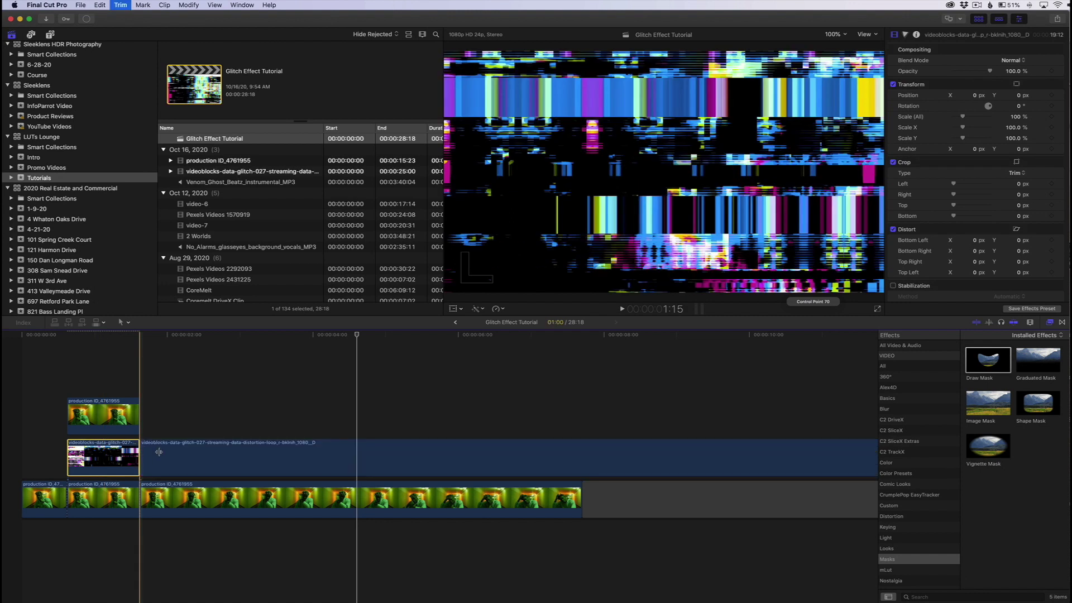
- Delete the leftover glitch piece, show the Inspector, and select the masked tunnel clip
click(158, 453)
key(Delete)
key(super+4)
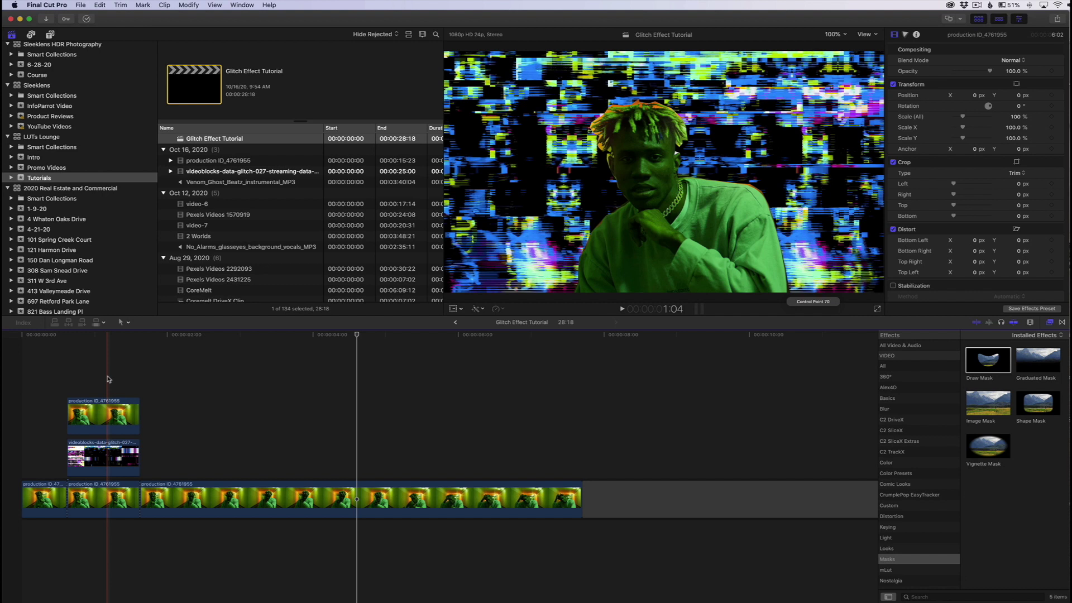
click(112, 423)
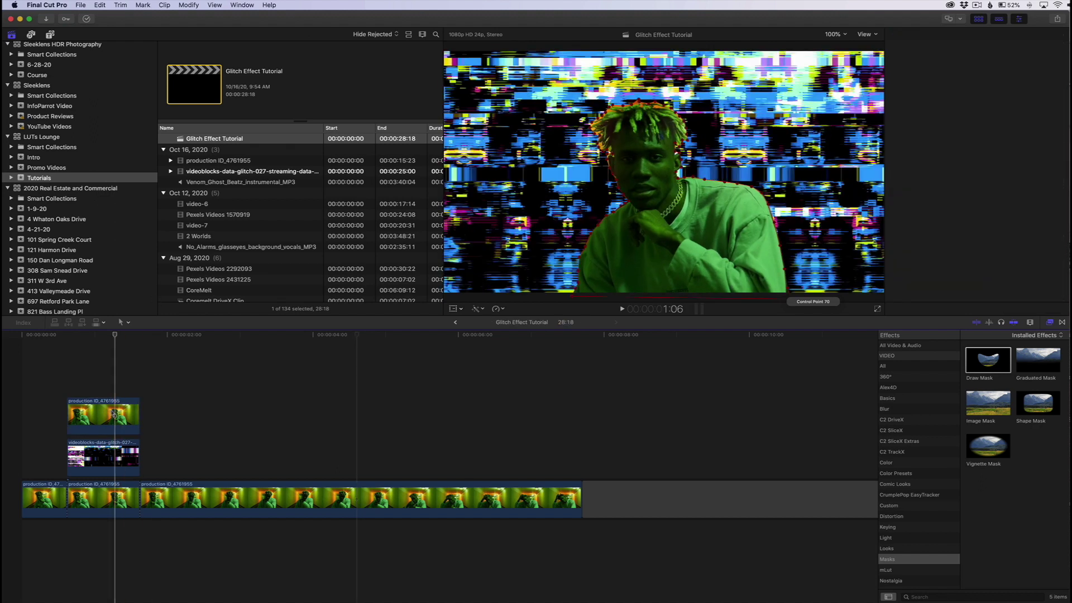
- Turn on Invert Mask for the masked clip's Draw Mask, then open its Blend Mode list
click(115, 391)
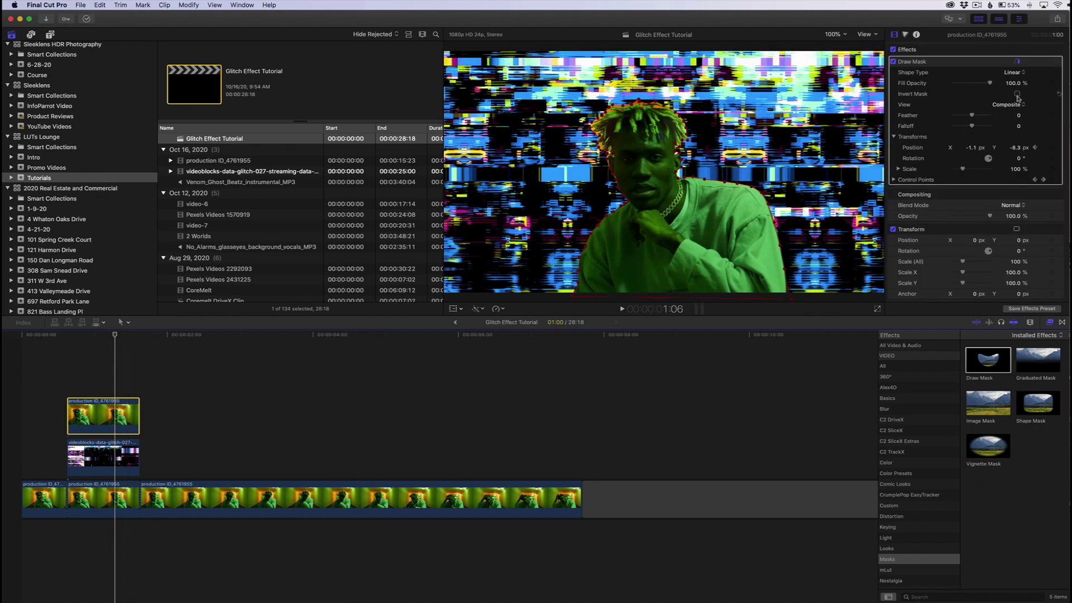
click(1018, 94)
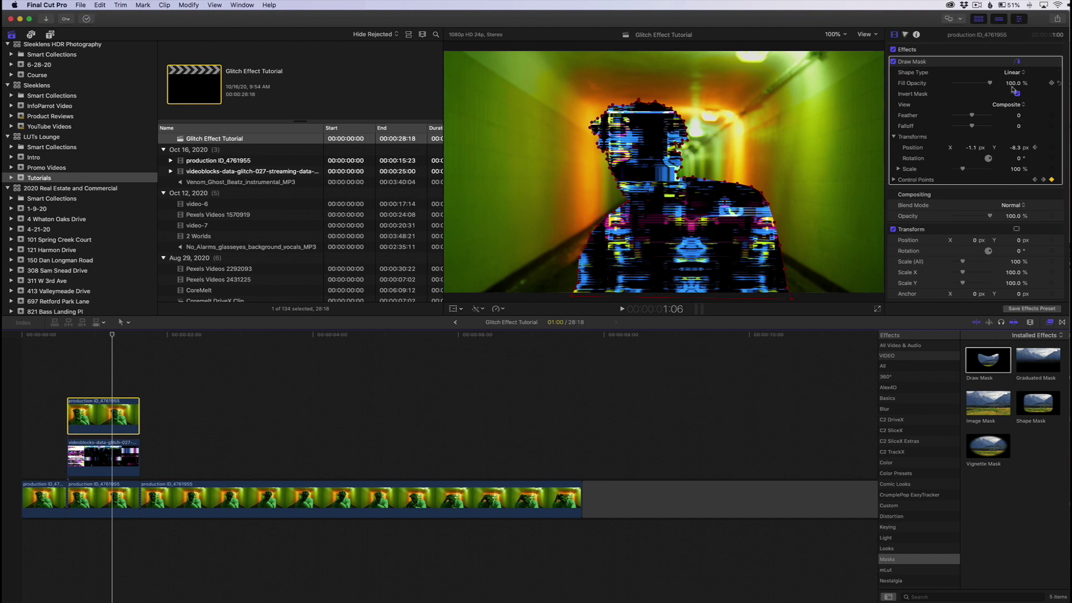
click(1010, 207)
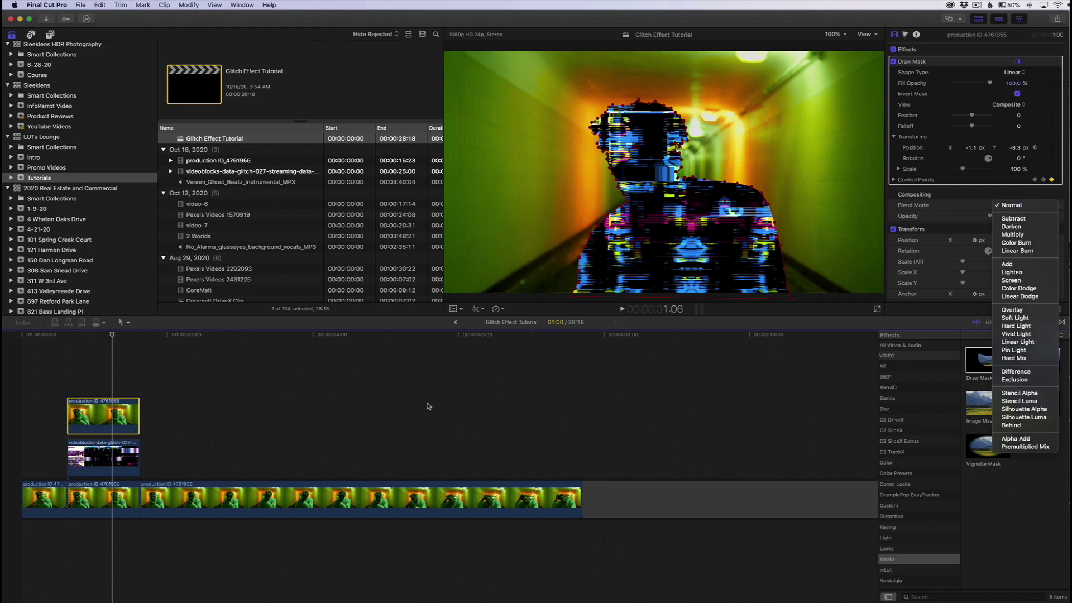
- Set the glitch clip's blend mode to Vivid Light
click(126, 450)
click(104, 465)
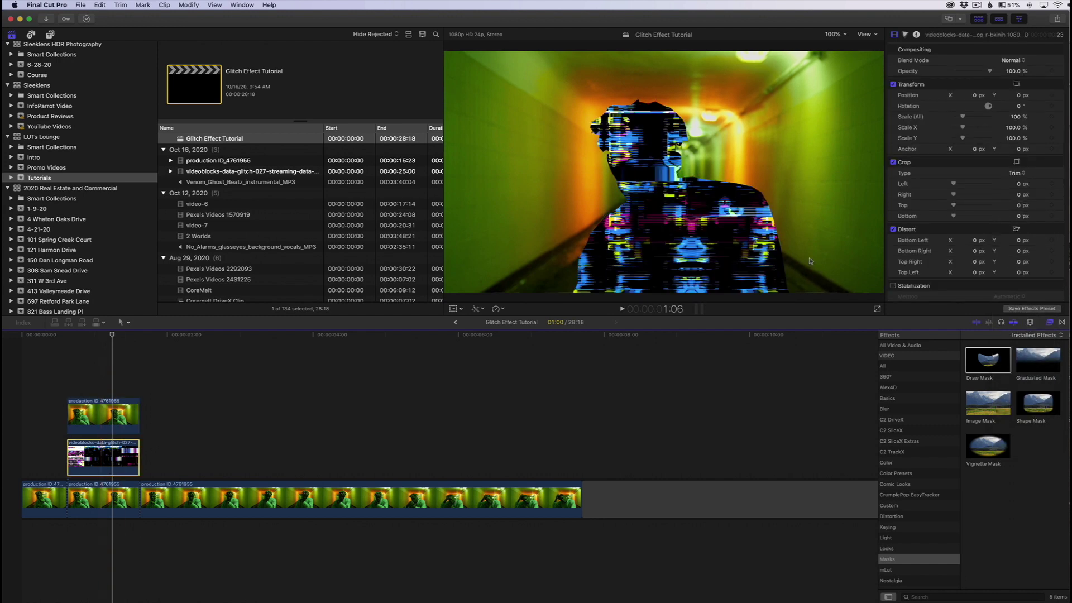
click(1011, 60)
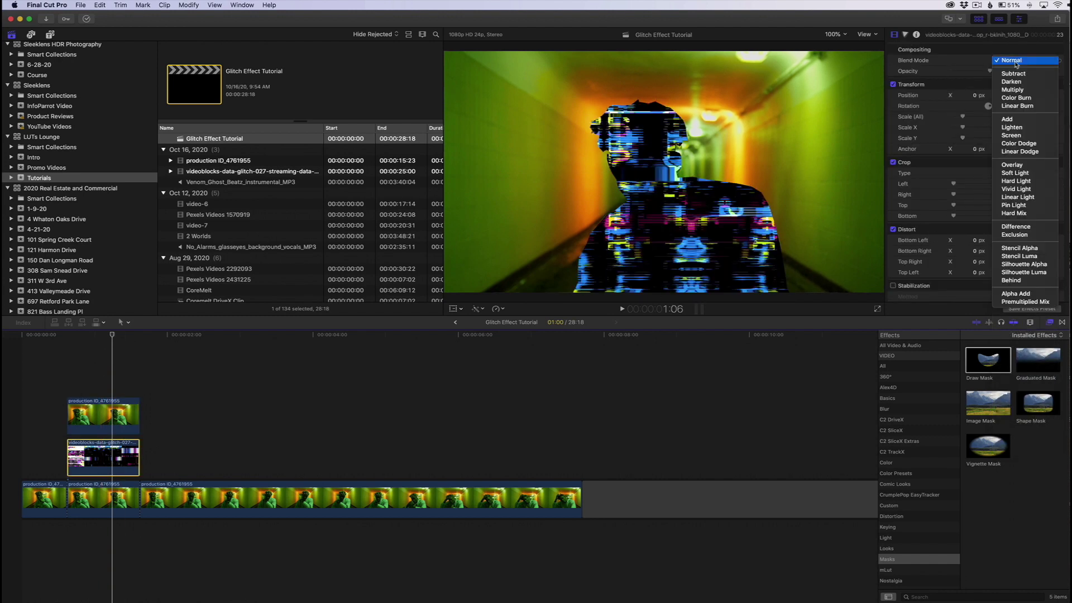
click(1025, 190)
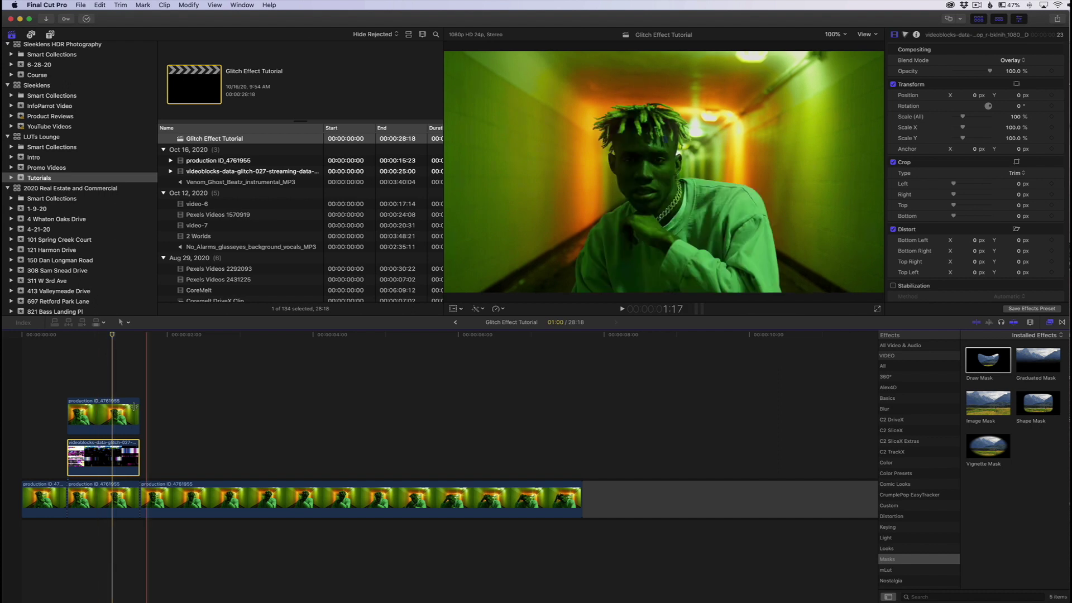
- Trim the glitch clip's start and end so it fits the masked section
drag(139, 458, 342, 458)
drag(67, 458, 112, 453)
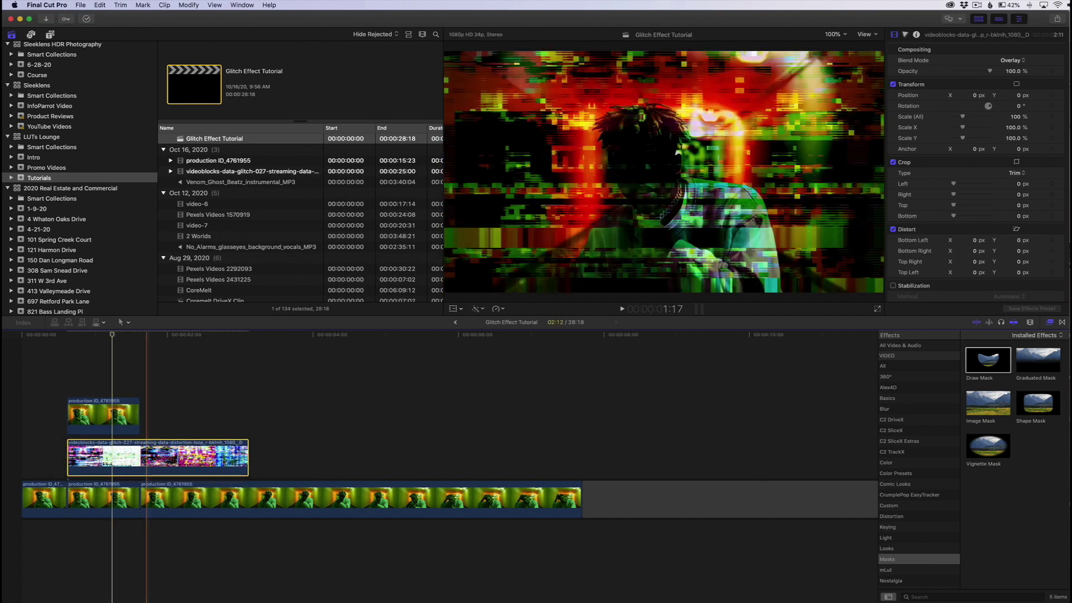
drag(248, 453, 139, 454)
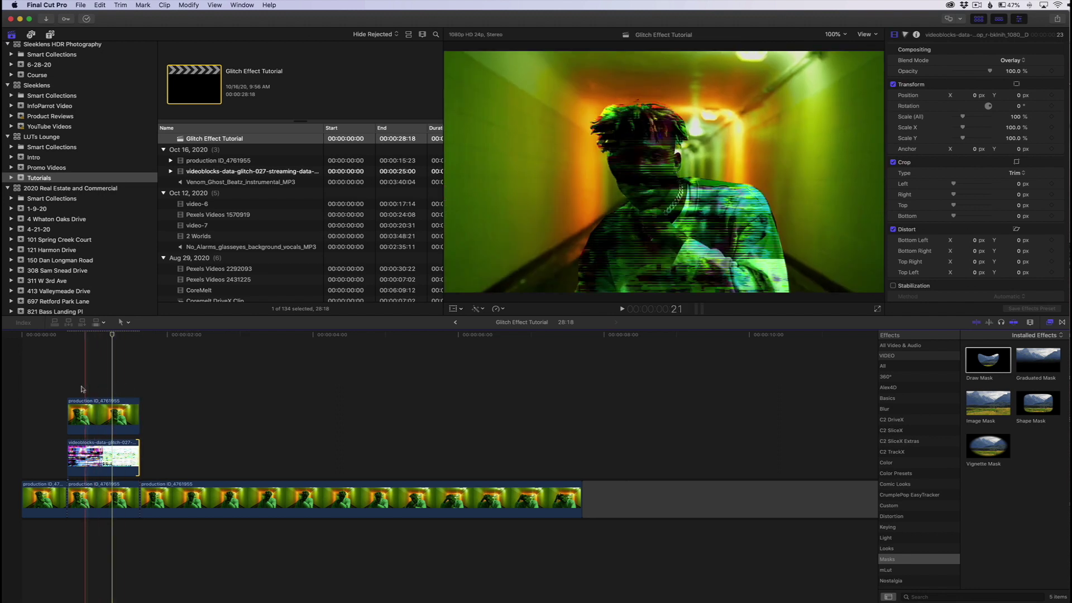
click(92, 455)
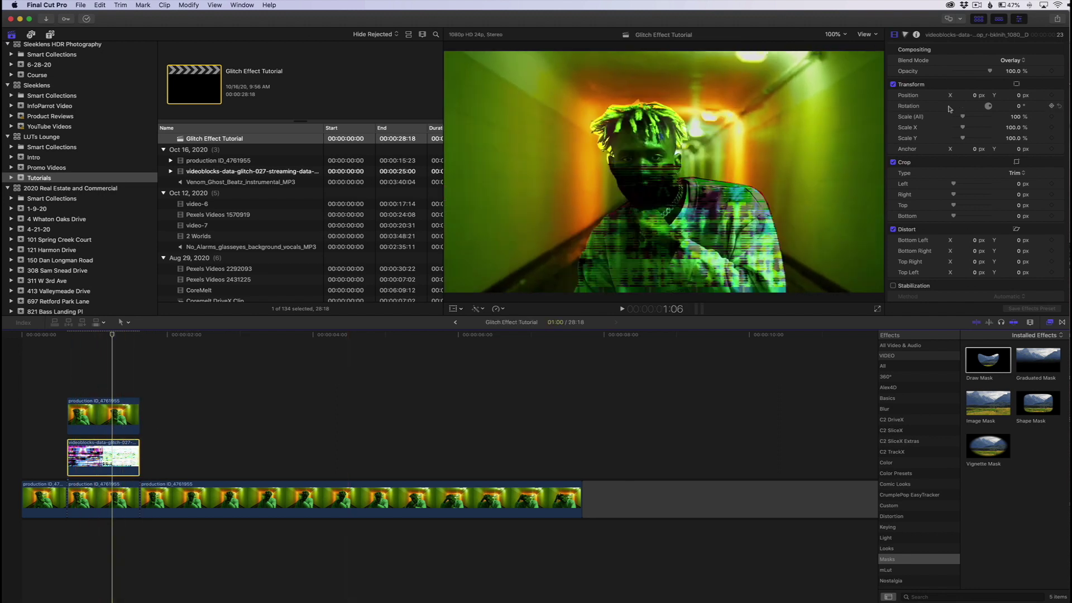
- Recheck the glitch clip's blend mode list, keeping Vivid Light
click(1012, 61)
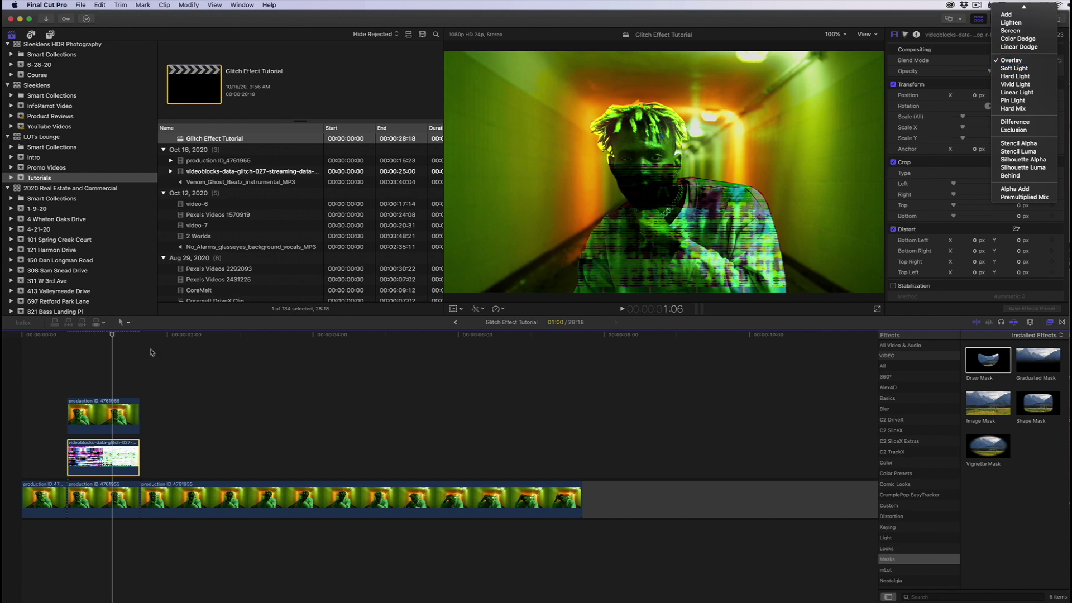
key(Escape)
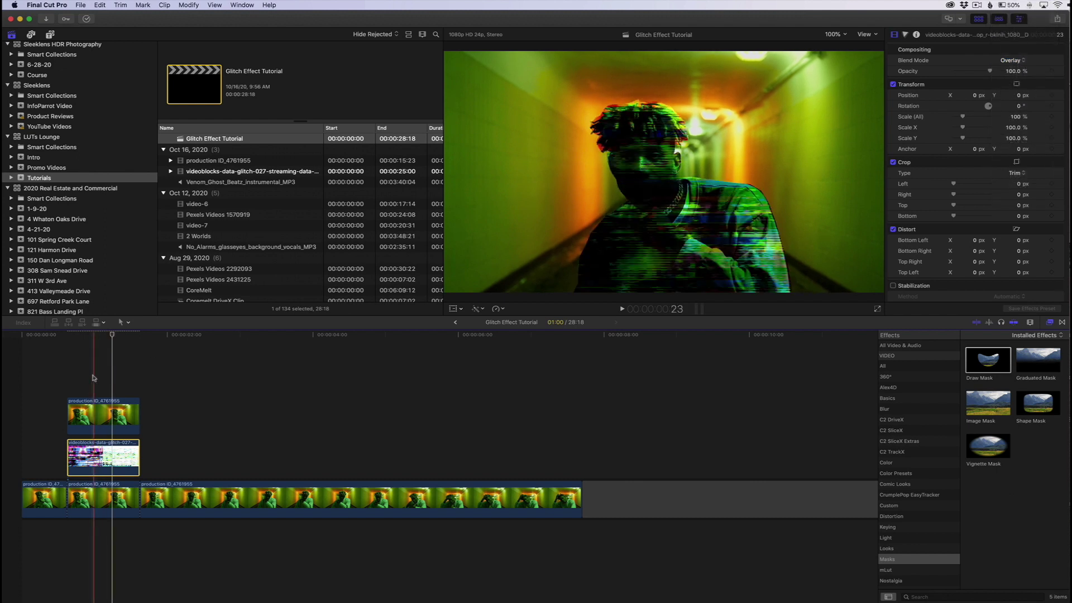
click(1008, 64)
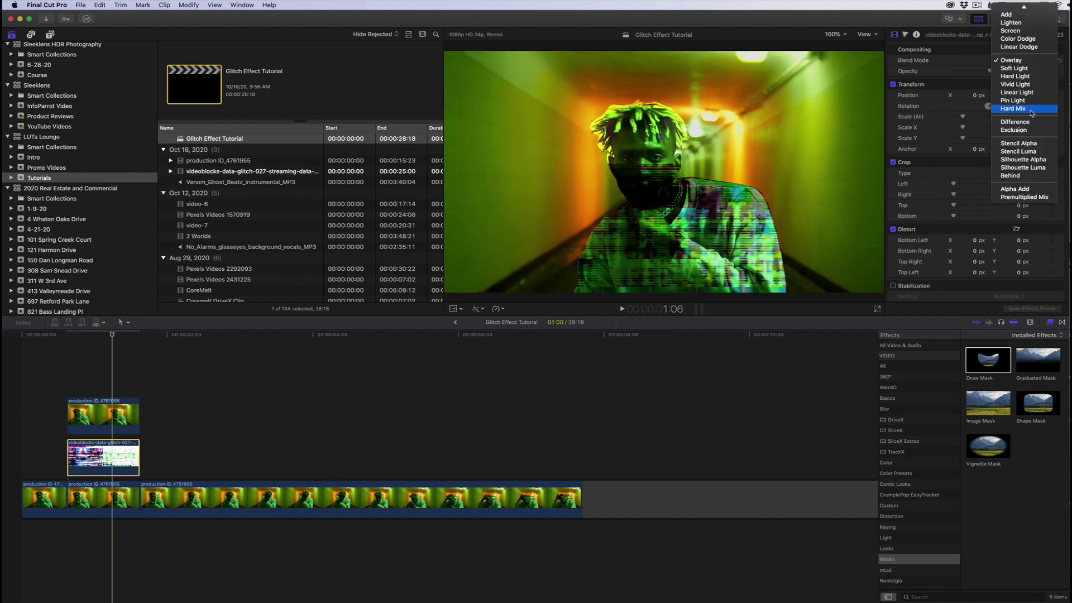
key(Escape)
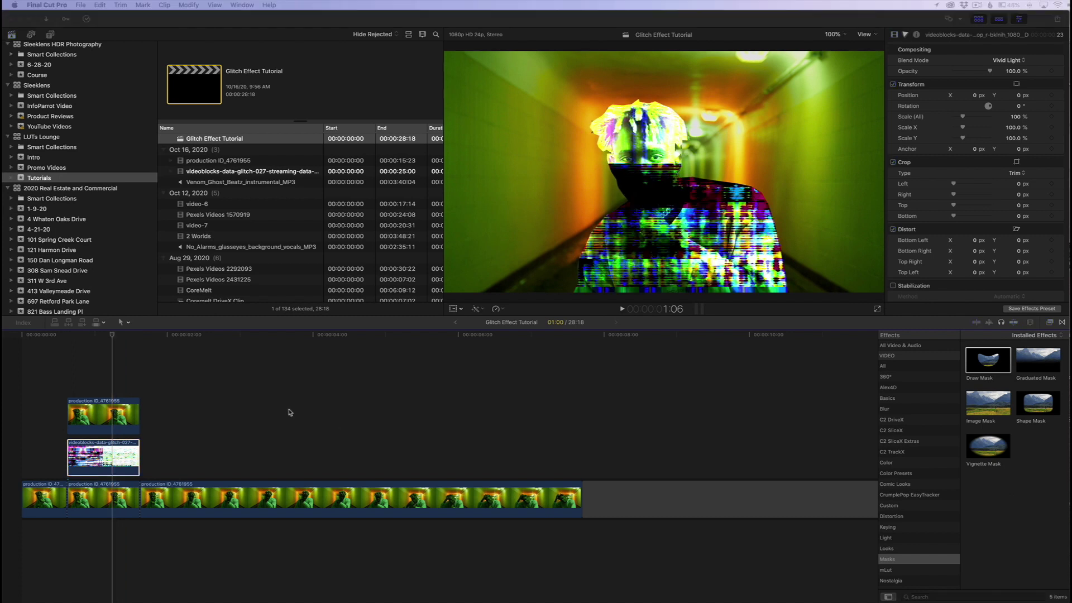
- Feather the top clip's silhouette mask to -26 and stack a duplicate of it above
click(115, 416)
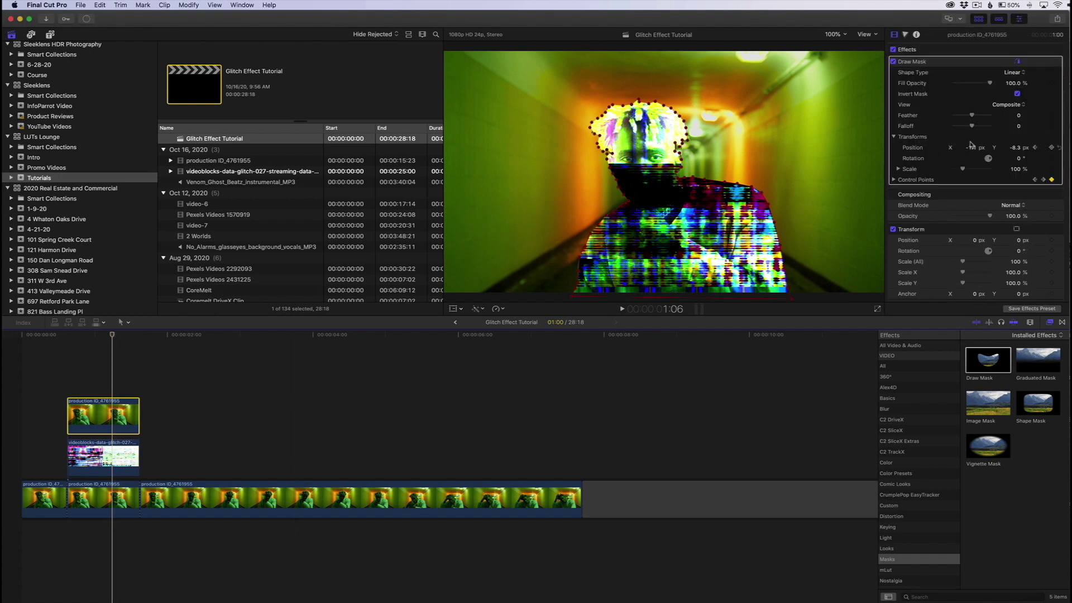
drag(973, 117, 969, 116)
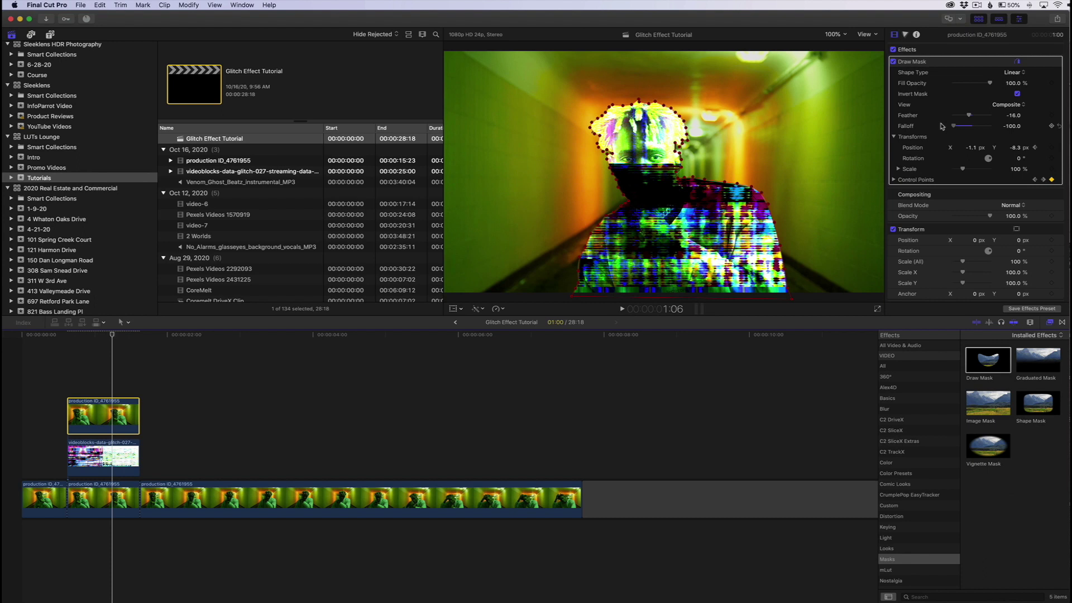
drag(972, 117, 967, 117)
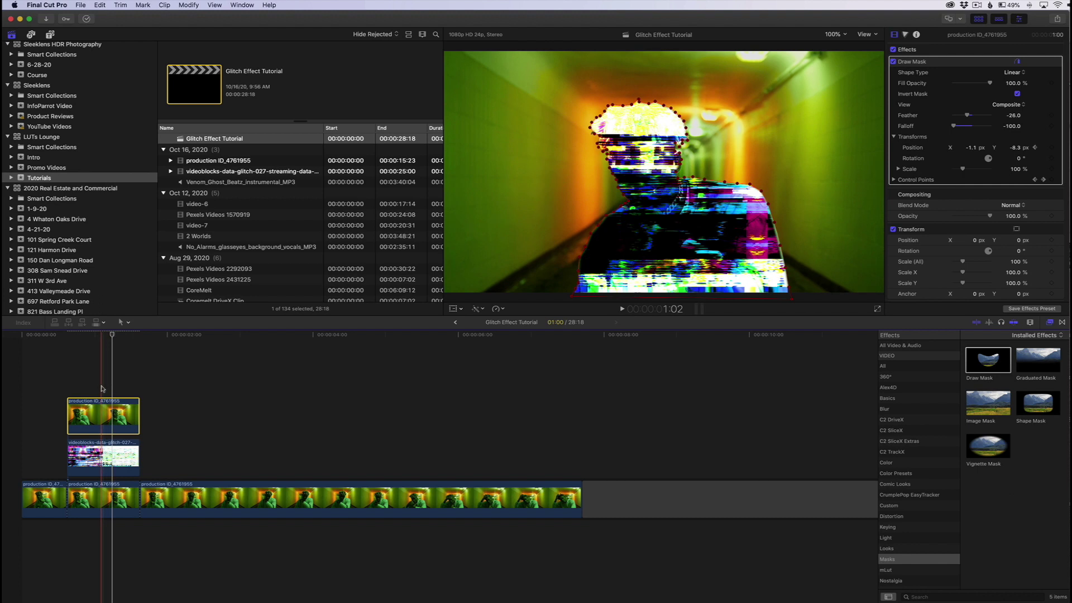
click(104, 420)
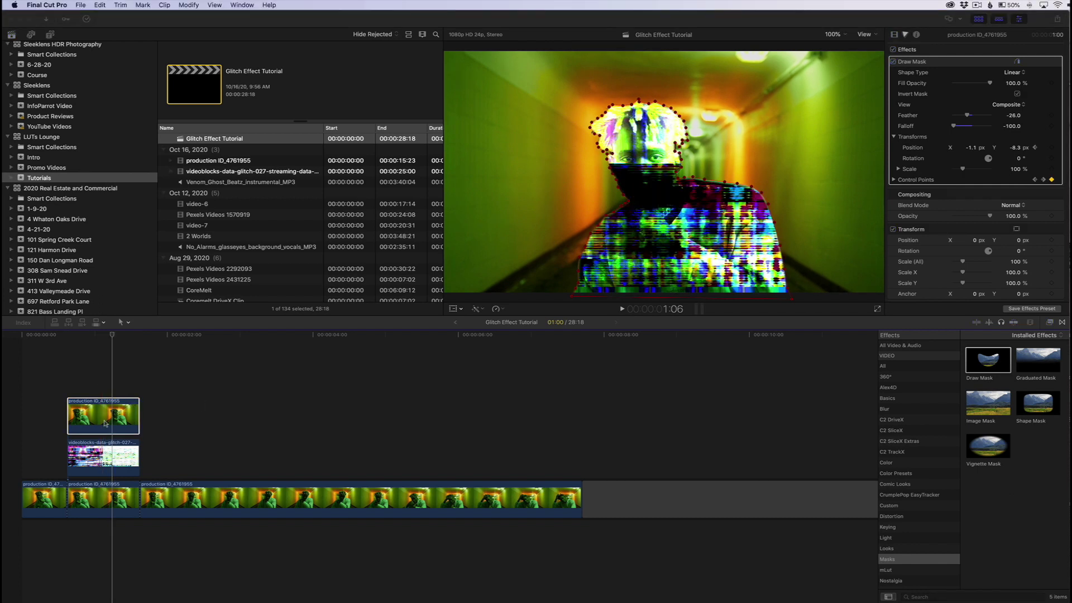
drag(102, 420, 104, 373)
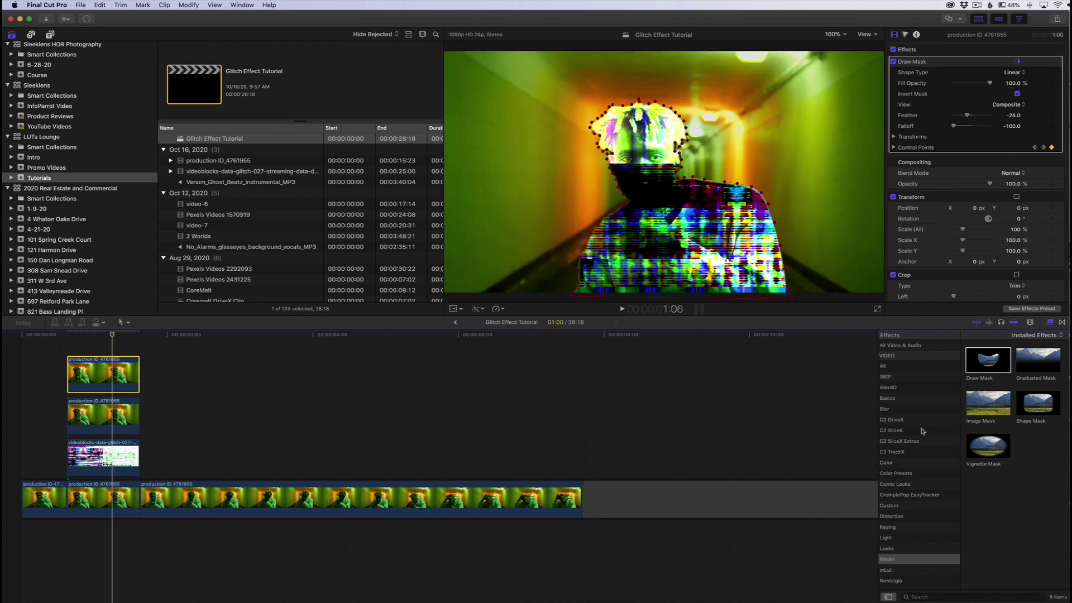
- Apply the Stylize Bad TV effect to the top clip, ordered above its Draw Mask
scroll(912, 455, down, 5)
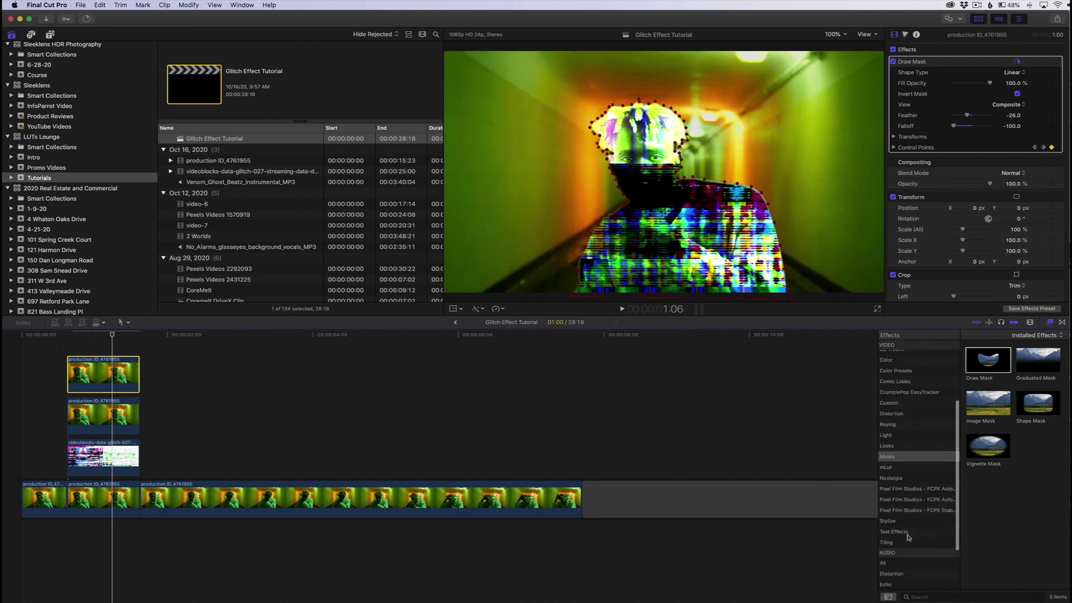
click(892, 512)
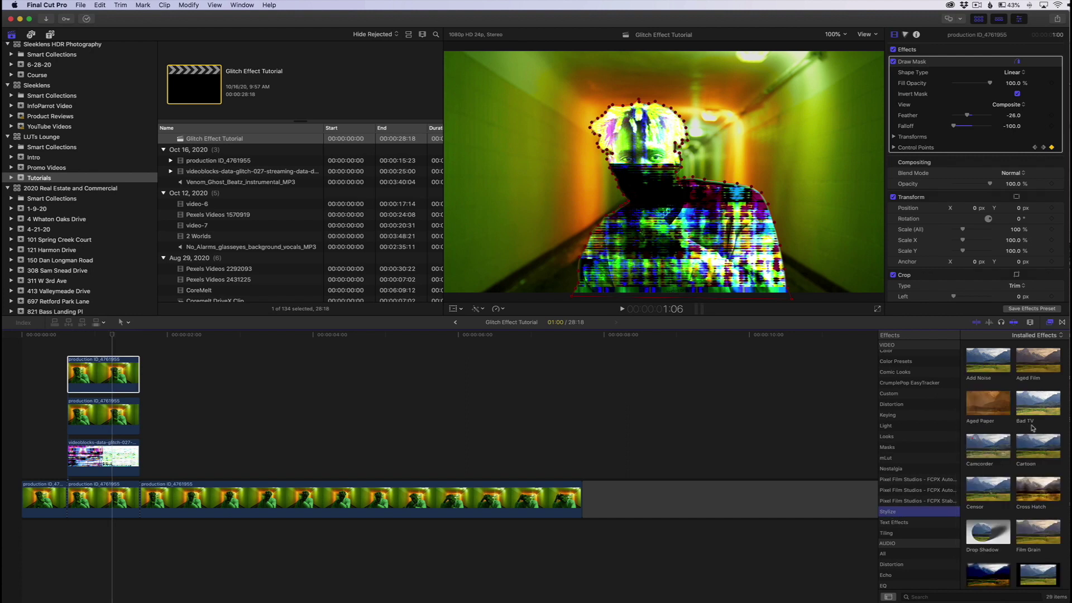
drag(1034, 408, 97, 381)
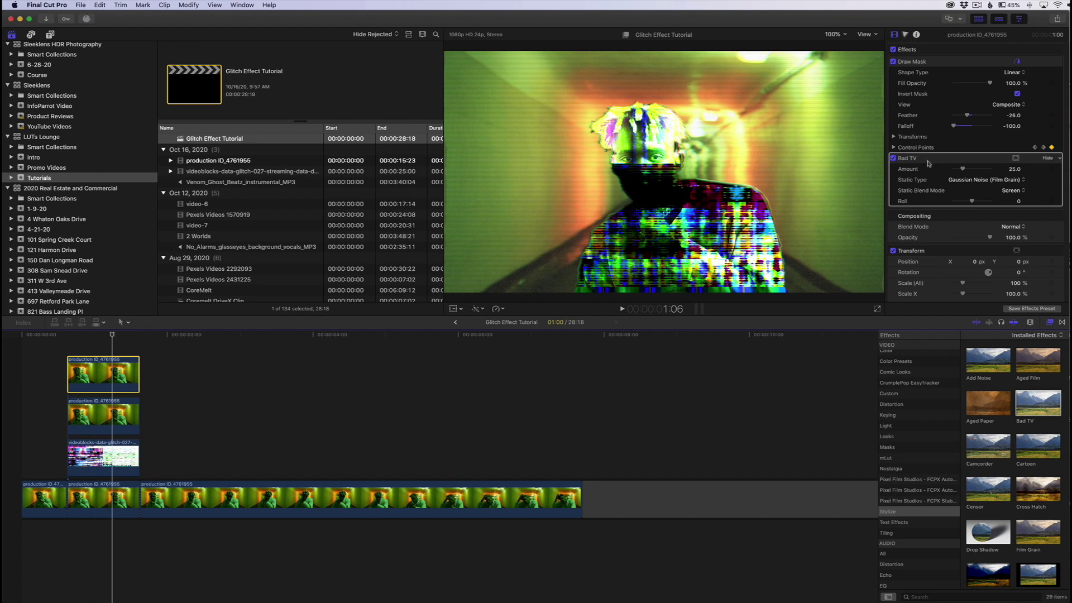
drag(930, 162, 930, 70)
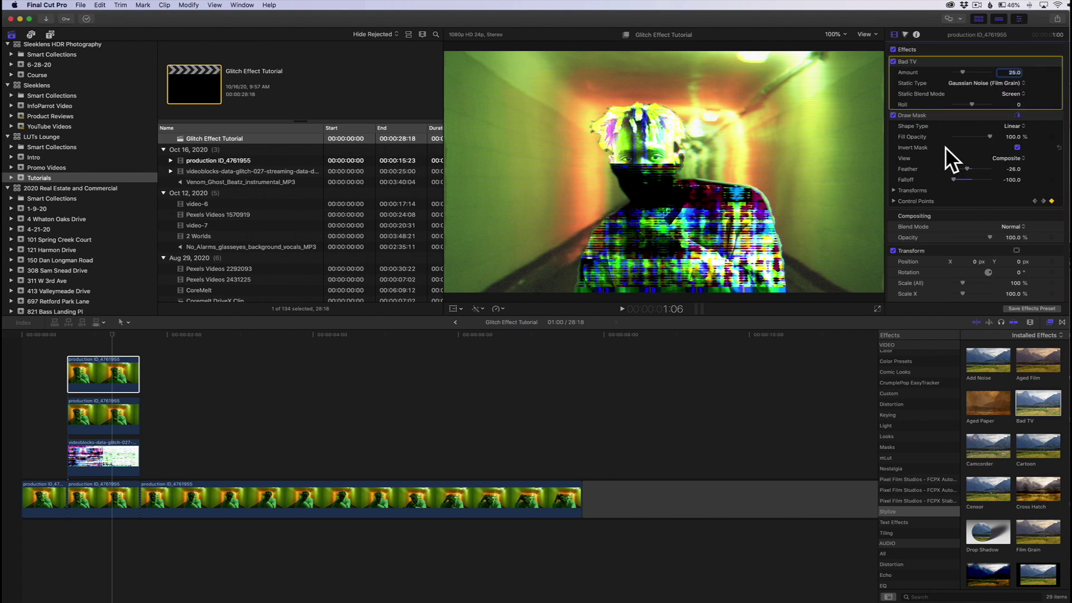
- Un-invert the top mask with Feather -40, preview it, and add Venom_Ghost_Beatz_instrumental_MP3 below
click(1017, 148)
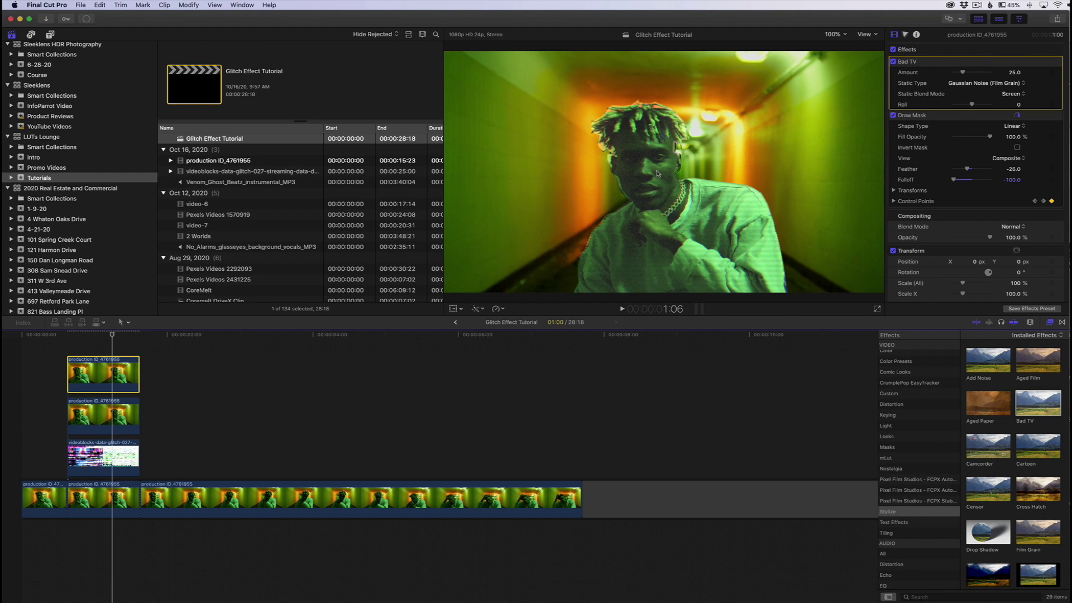
drag(968, 171, 961, 180)
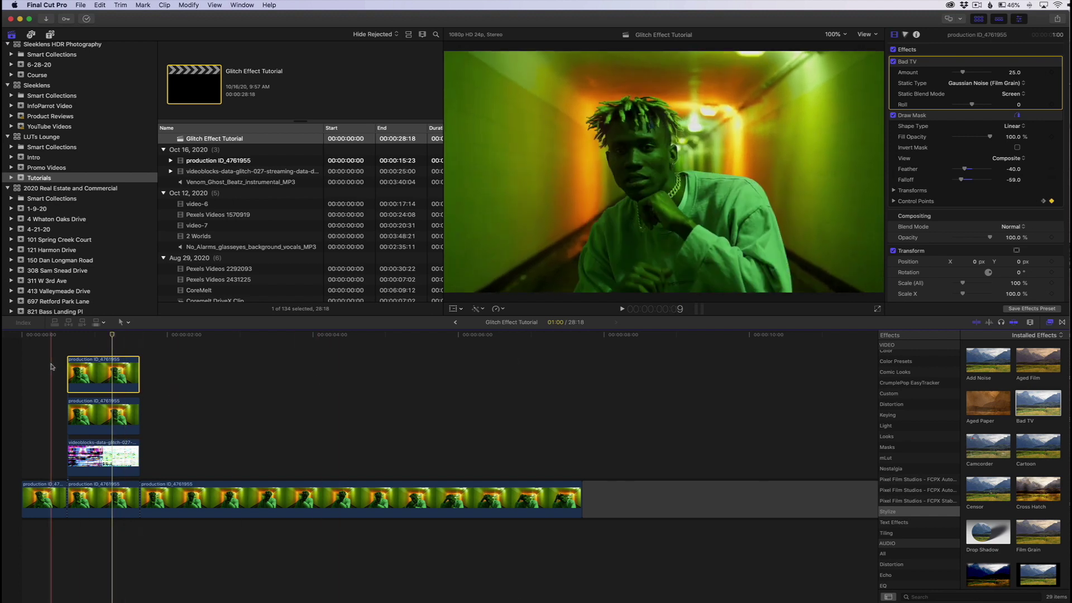
key(space)
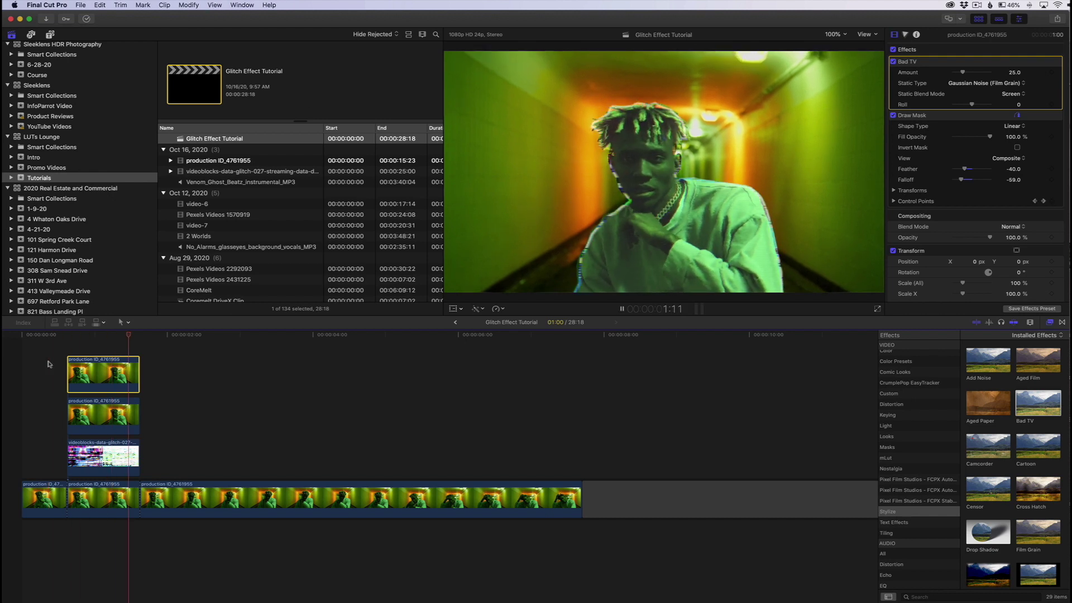
key(space)
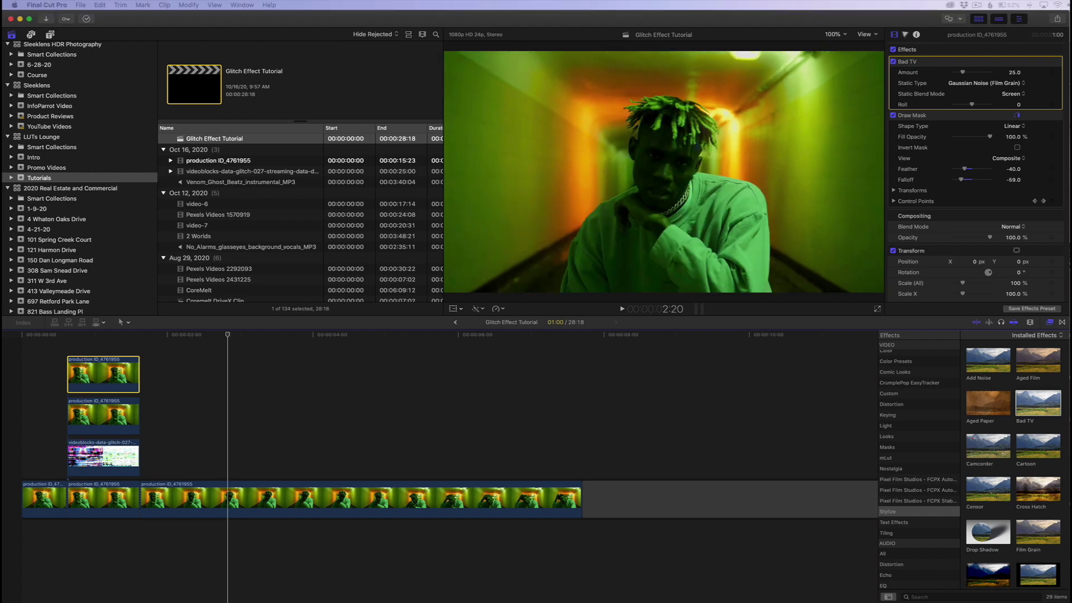
drag(240, 182, 22, 528)
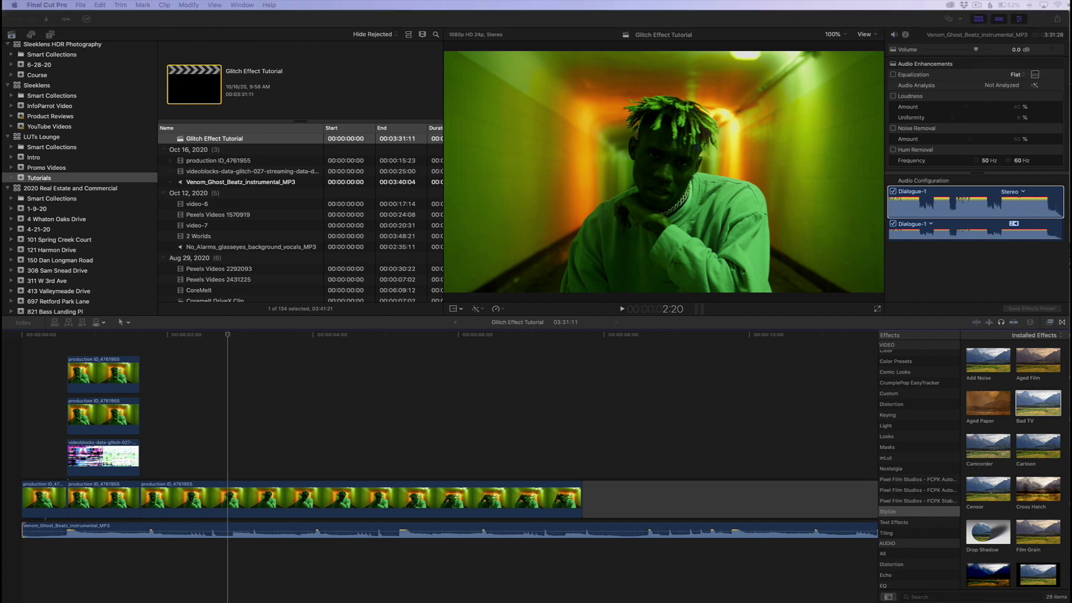
- Place Glitch_Transition - 03 beneath the music track and park the playhead at the start
drag(683, 472, 48, 555)
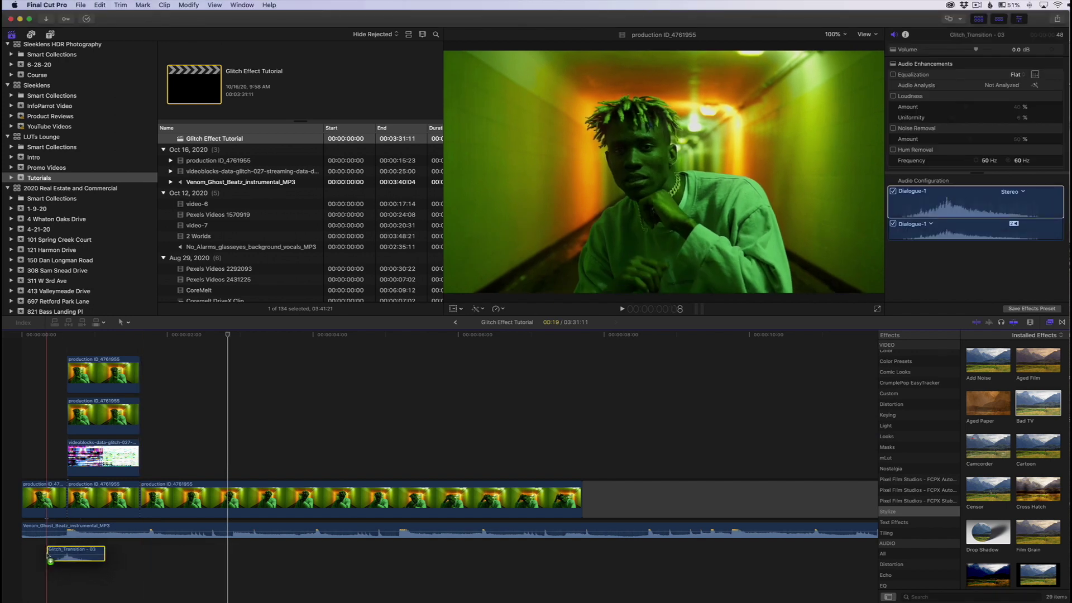
click(36, 468)
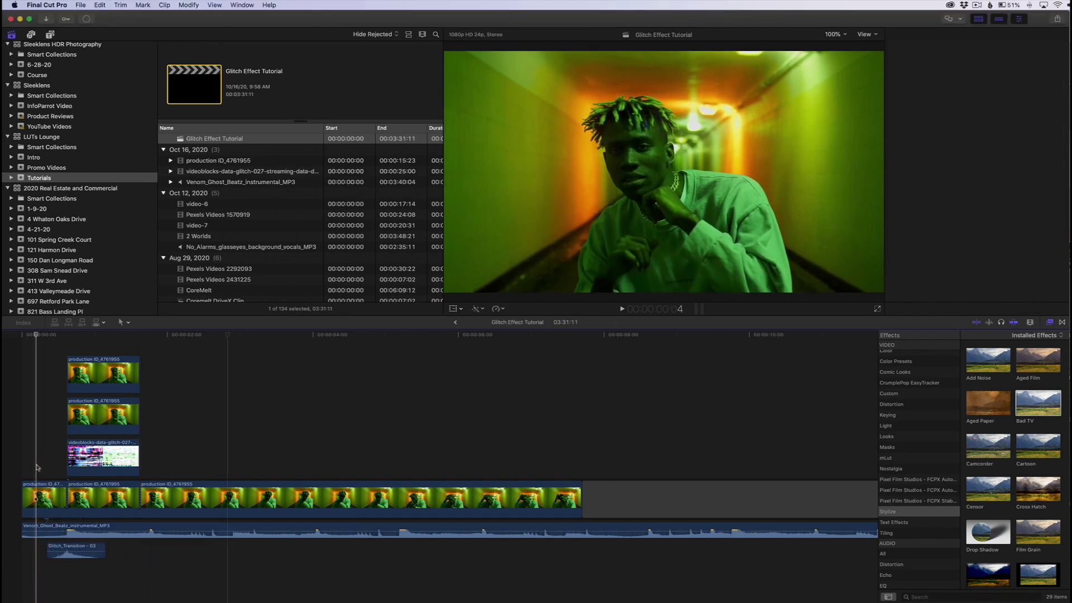
- Play the composite full screen with Cmd-Shift-F to review it
key(shift+super+f)
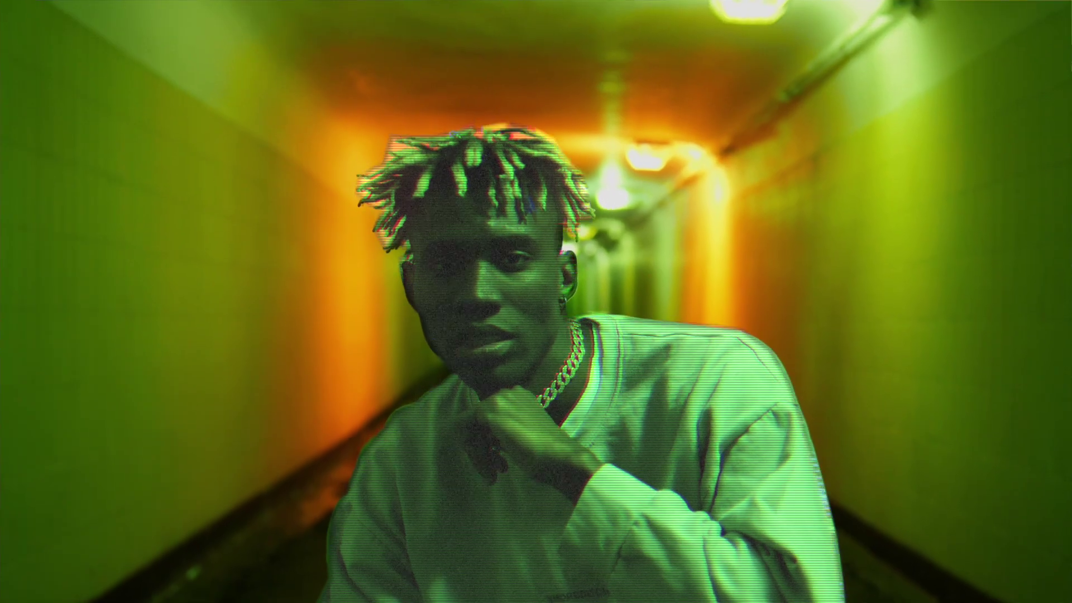